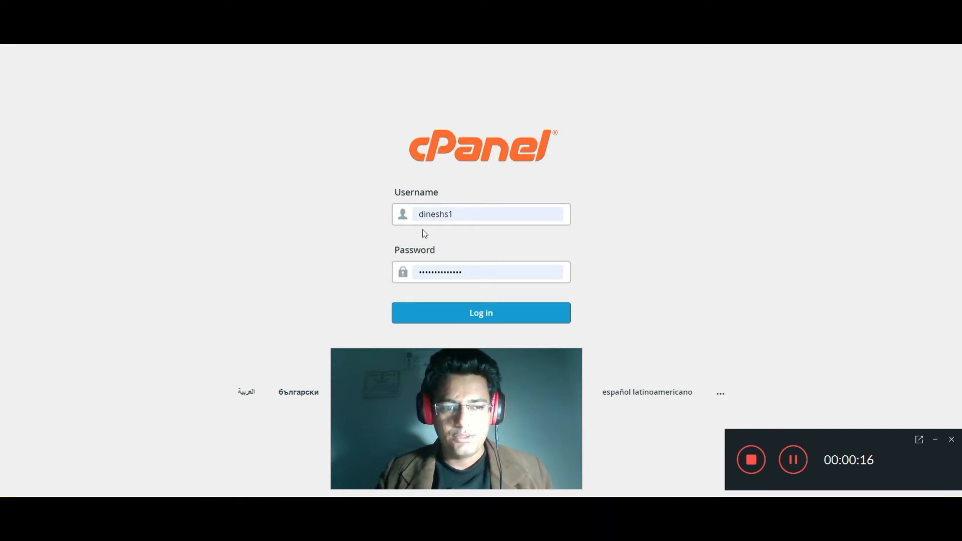
Log in to cPanel and scroll the dashboard down to the Domains section
{"action": "left_click", "coordinate": [501, 316]}
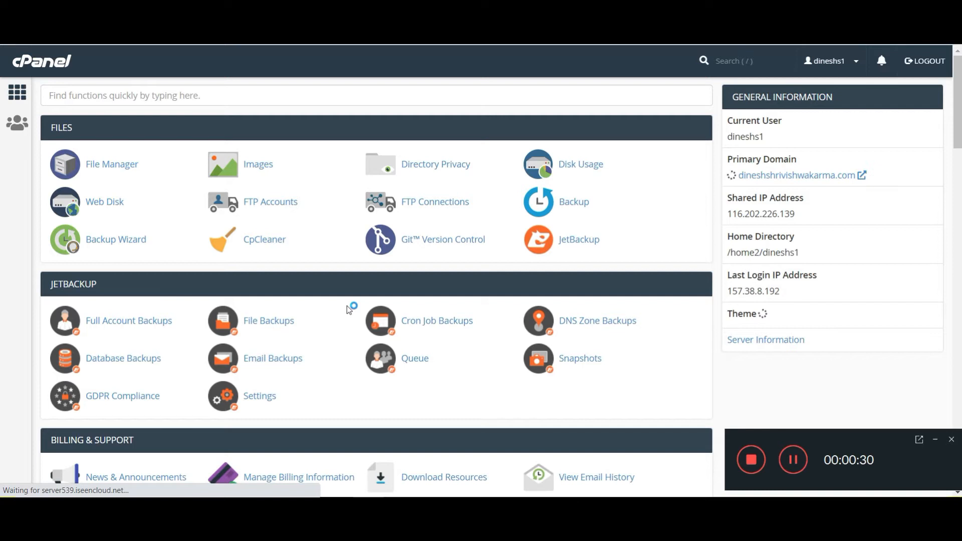
{"action": "scroll", "coordinate": [368, 318], "scroll_direction": "down", "scroll_amount": 3}
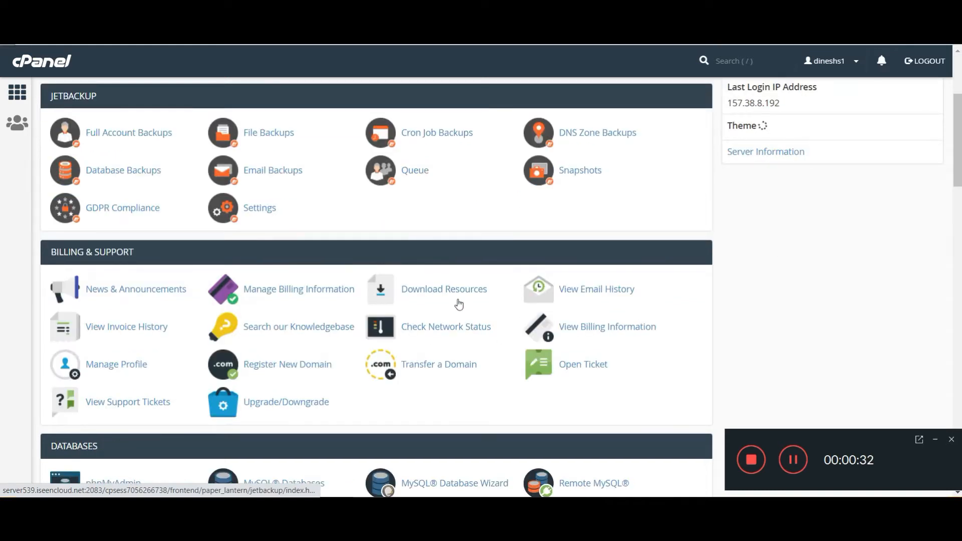
{"action": "scroll", "coordinate": [448, 303], "scroll_direction": "down", "scroll_amount": 2}
{"action": "scroll", "coordinate": [150, 321], "scroll_direction": "down", "scroll_amount": 3}
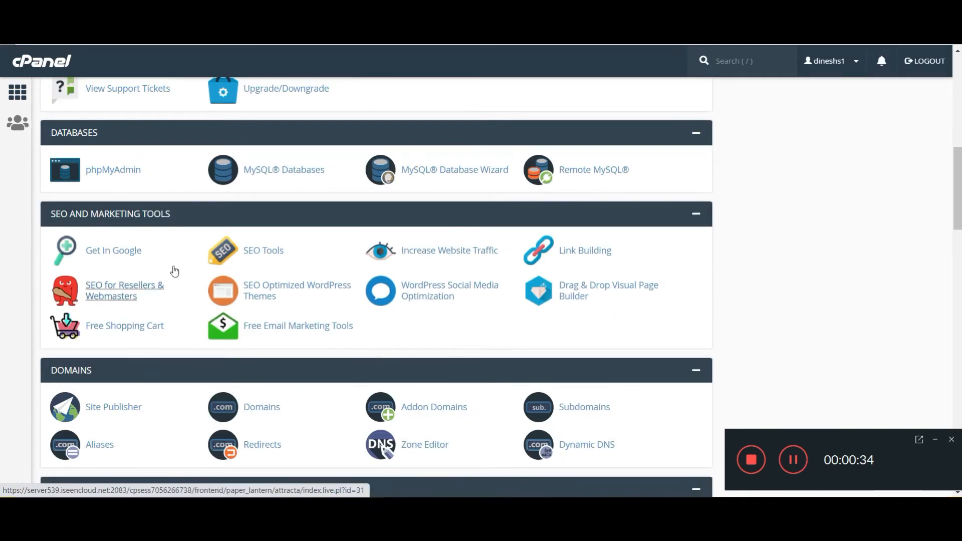
{"action": "scroll", "coordinate": [196, 276], "scroll_direction": "down", "scroll_amount": 2}
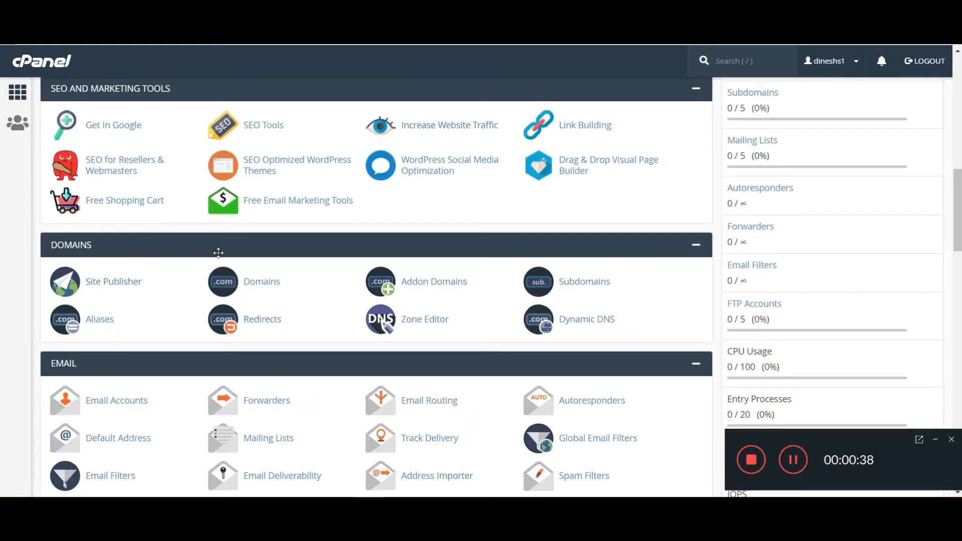
Create subdomain 'subdomaindemo' on the main domain with document root public_html/subdomaindemo
{"action": "left_click", "coordinate": [587, 282]}
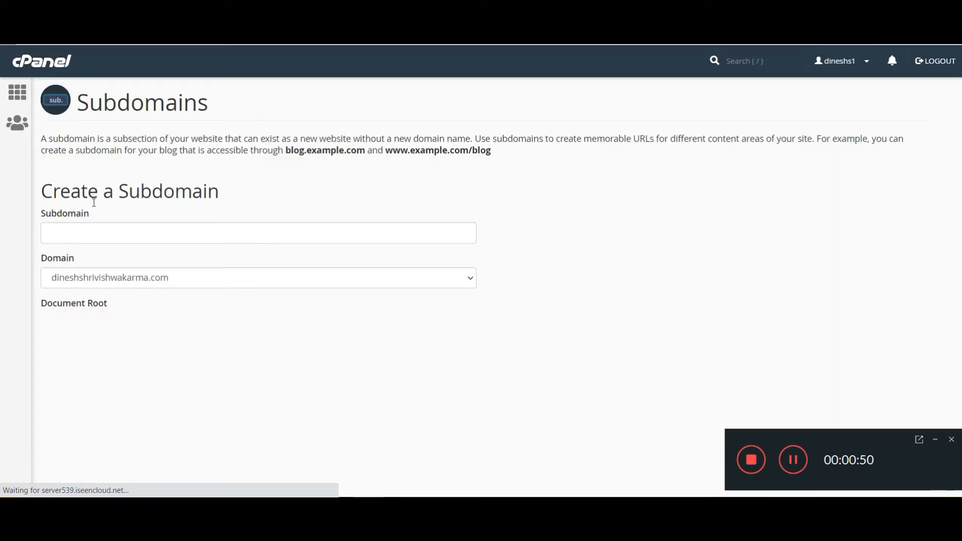
{"action": "left_click", "coordinate": [170, 240]}
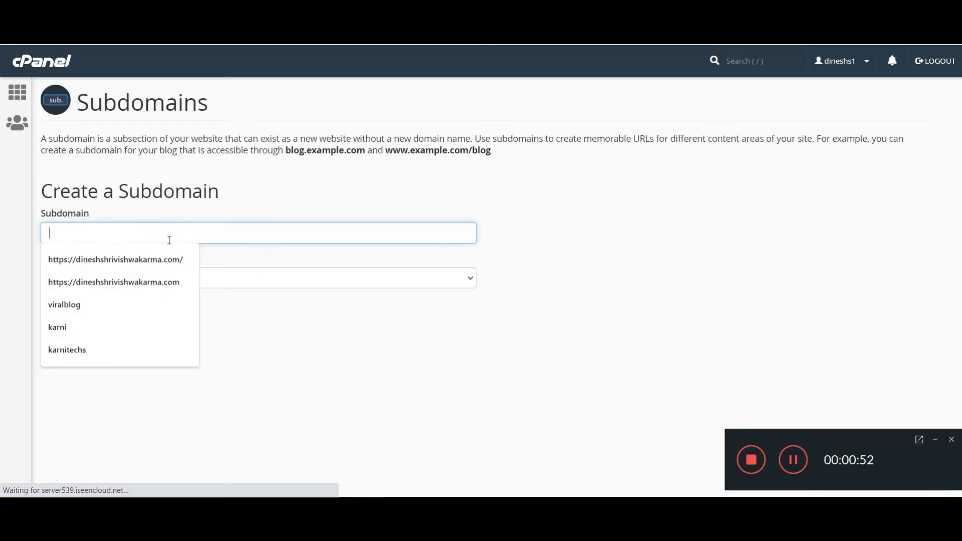
{"action": "left_click", "coordinate": [606, 254]}
{"action": "left_click", "coordinate": [386, 235]}
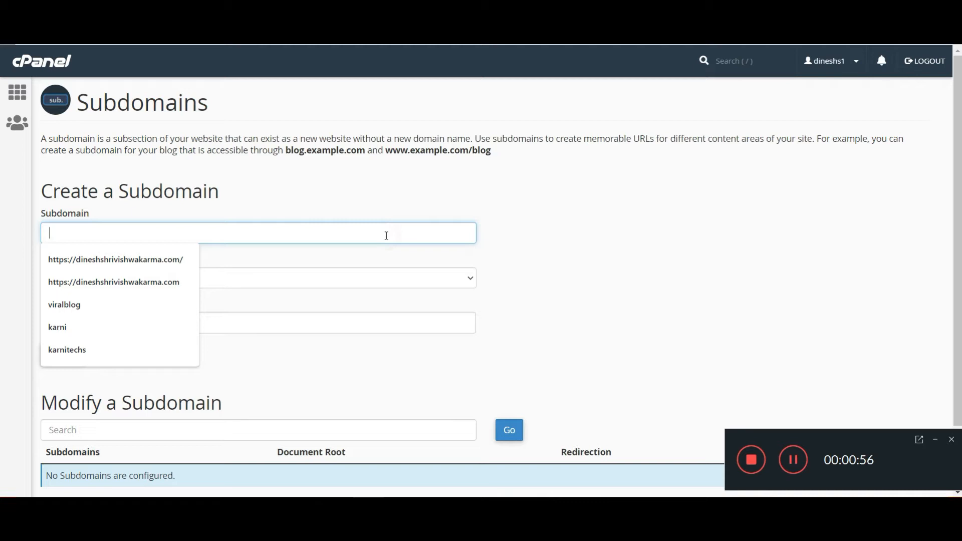
{"action": "left_click", "coordinate": [623, 266]}
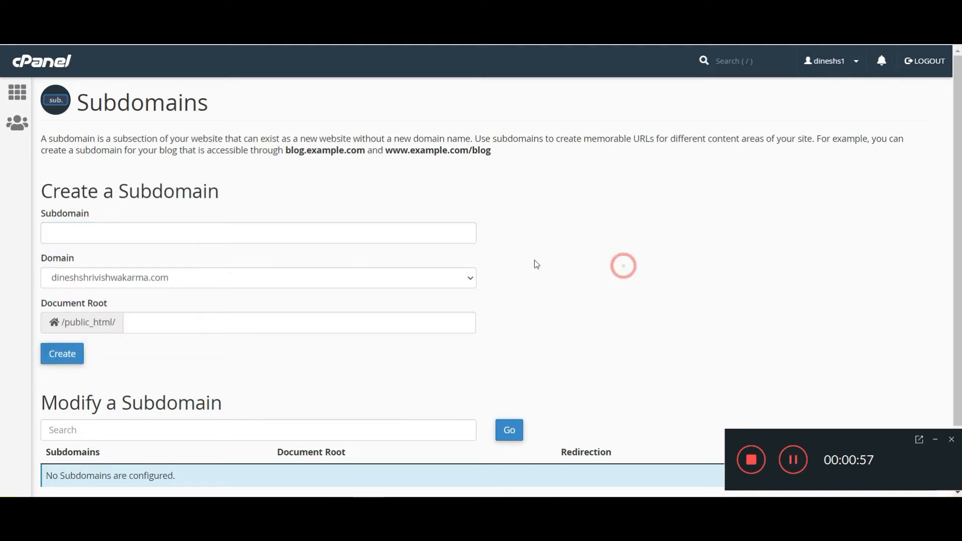
{"action": "left_click", "coordinate": [389, 236]}
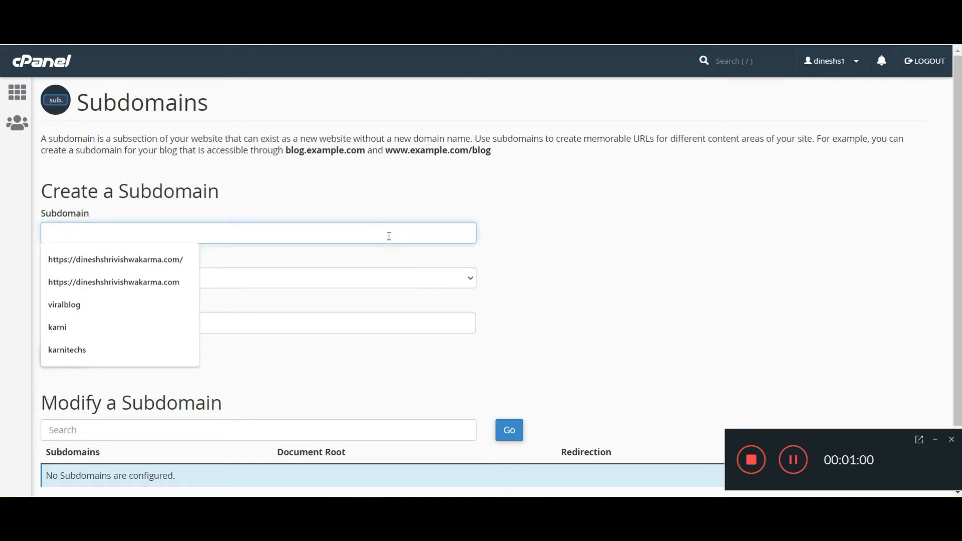
{"action": "type", "text": "sub"}
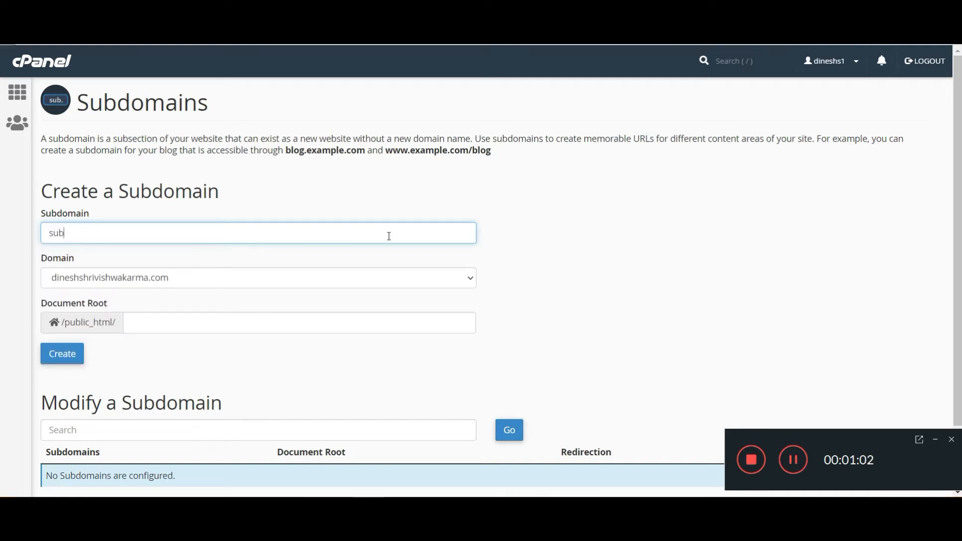
{"action": "type", "text": "domaindemo"}
{"action": "left_click", "coordinate": [678, 269]}
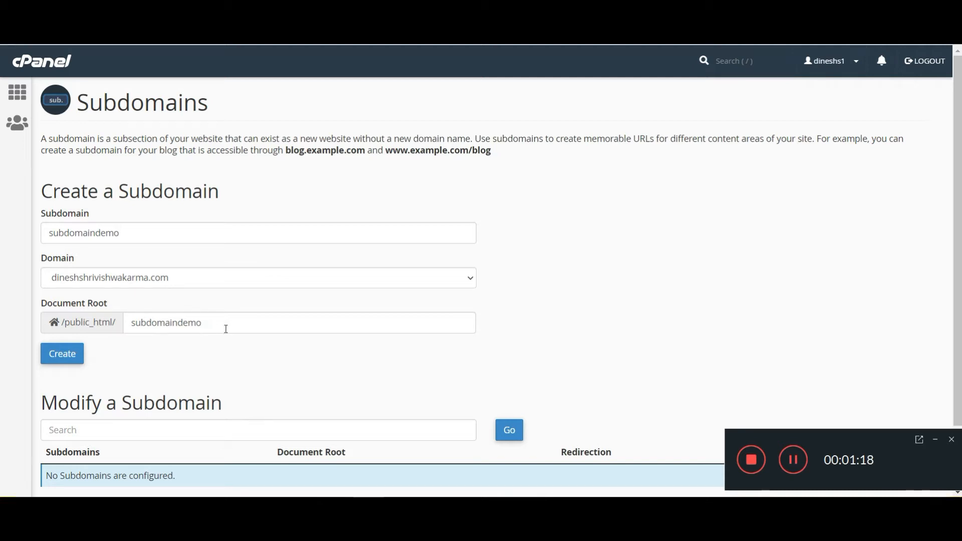
{"action": "scroll", "coordinate": [117, 363], "scroll_direction": "down", "scroll_amount": 2}
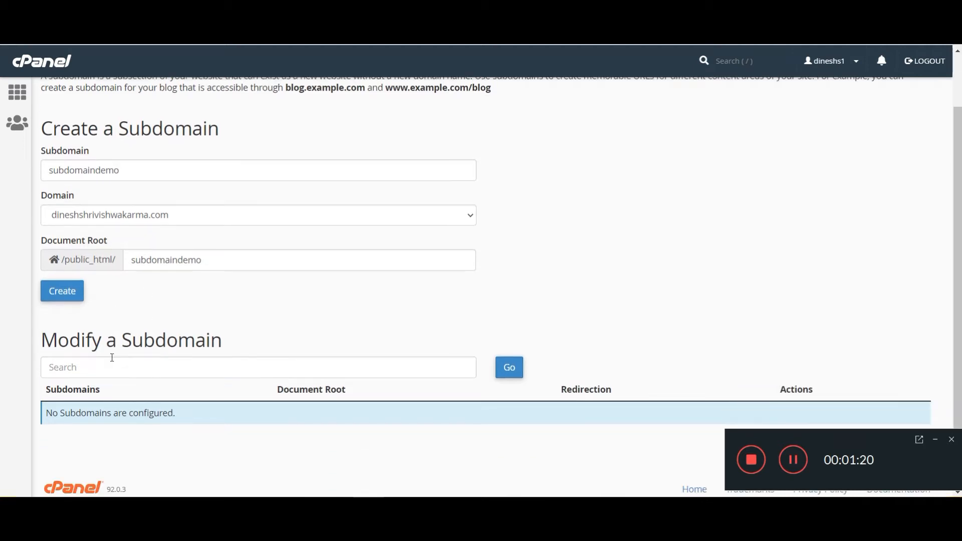
{"action": "left_click", "coordinate": [69, 285]}
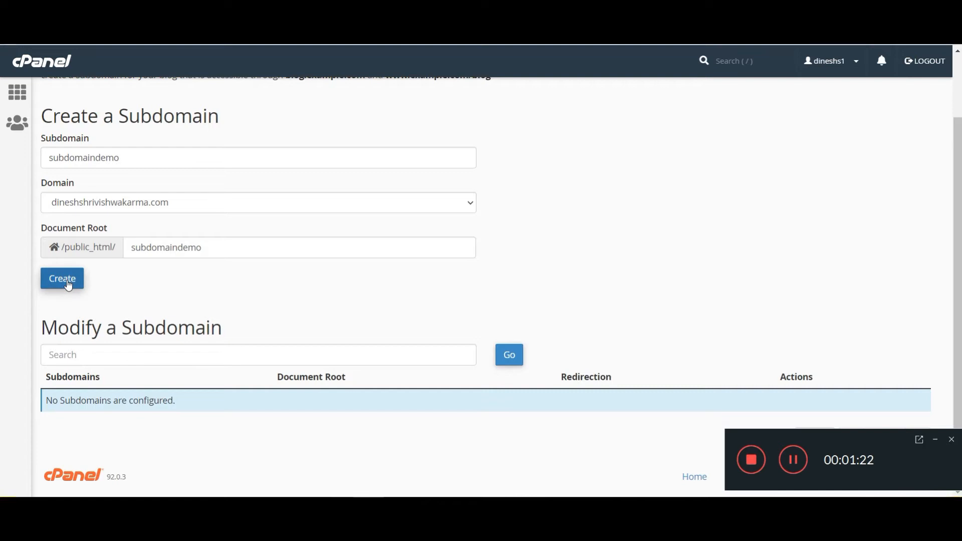
{"action": "left_click", "coordinate": [71, 281]}
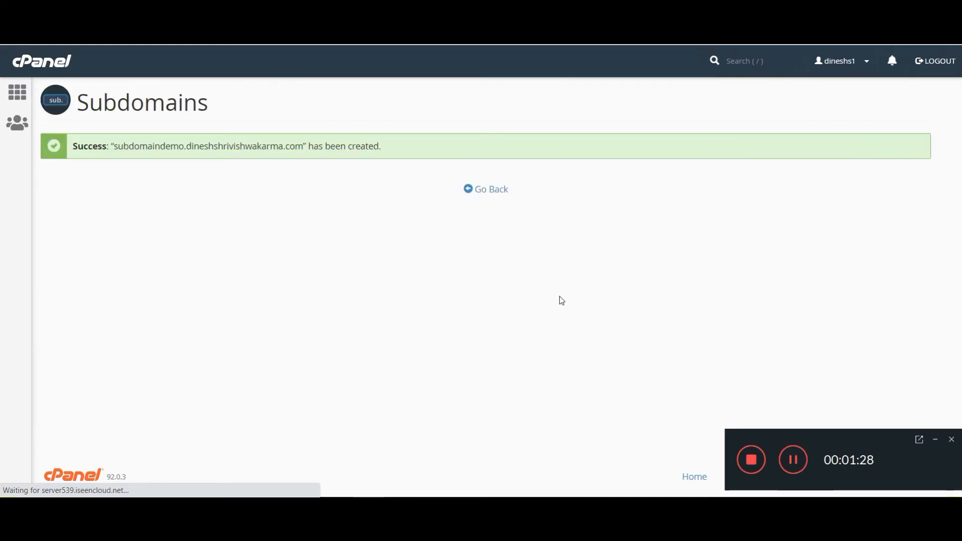
Open the new subdomain's address from the success message in a new tab
{"action": "left_click", "coordinate": [935, 440]}
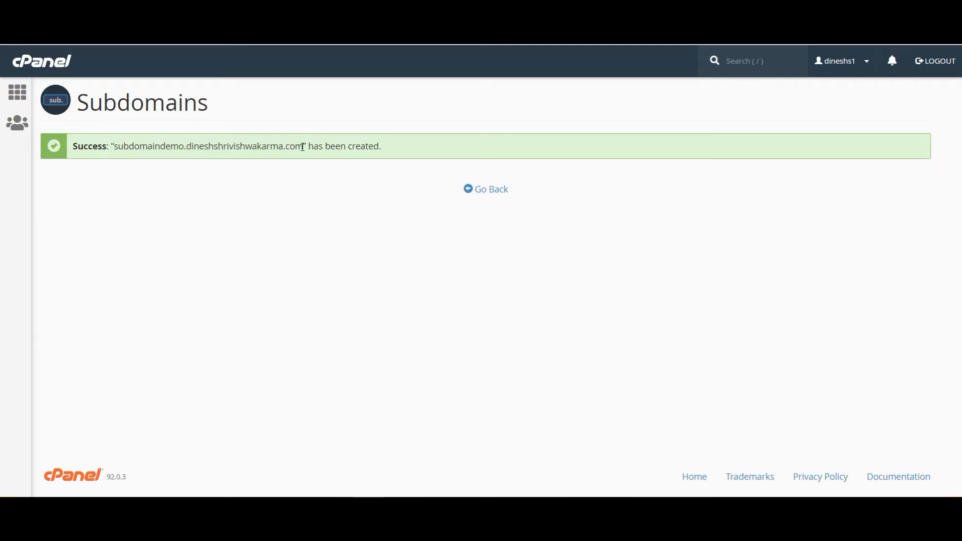
{"action": "left_click_drag", "start_coordinate": [303, 146], "coordinate": [117, 149]}
{"action": "right_click", "coordinate": [134, 153]}
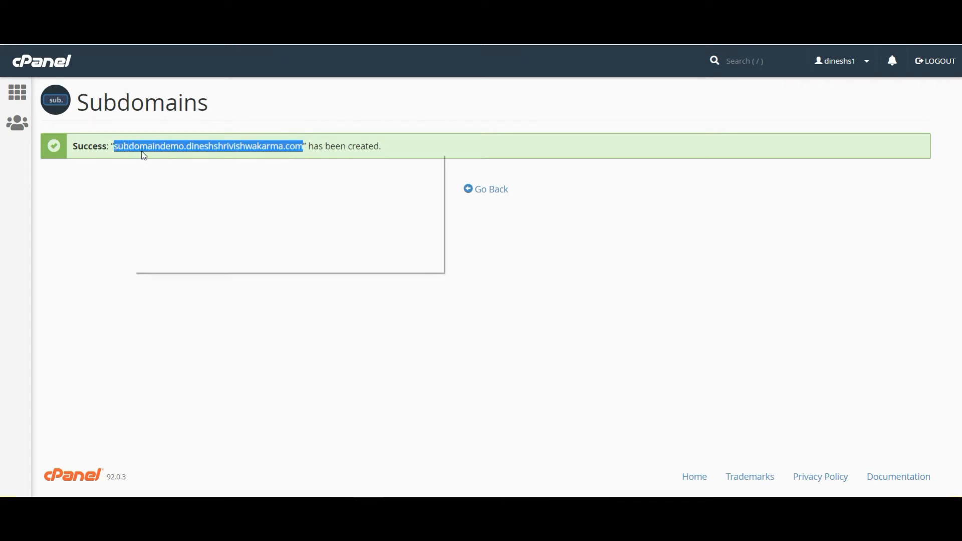
{"action": "left_click", "coordinate": [188, 179]}
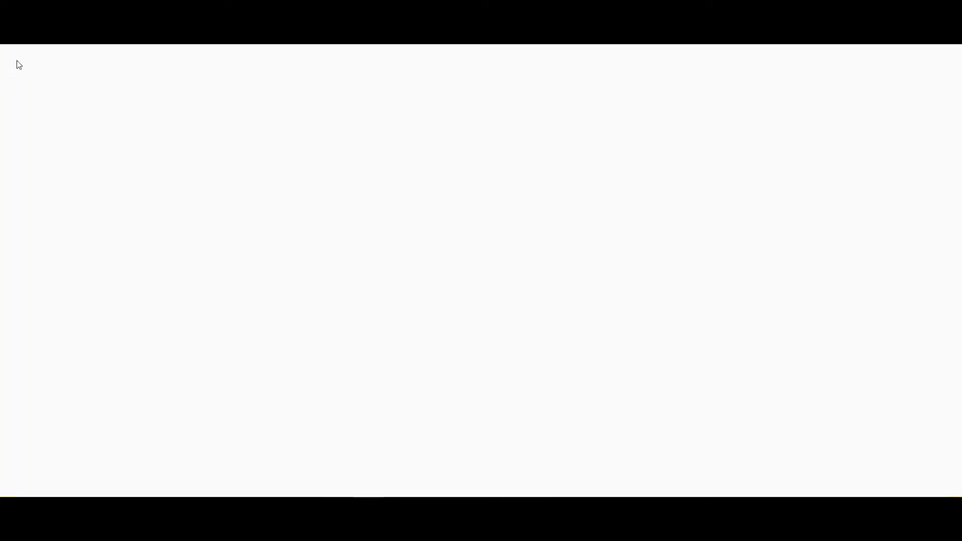
{"action": "key", "text": "ctrl+w"}
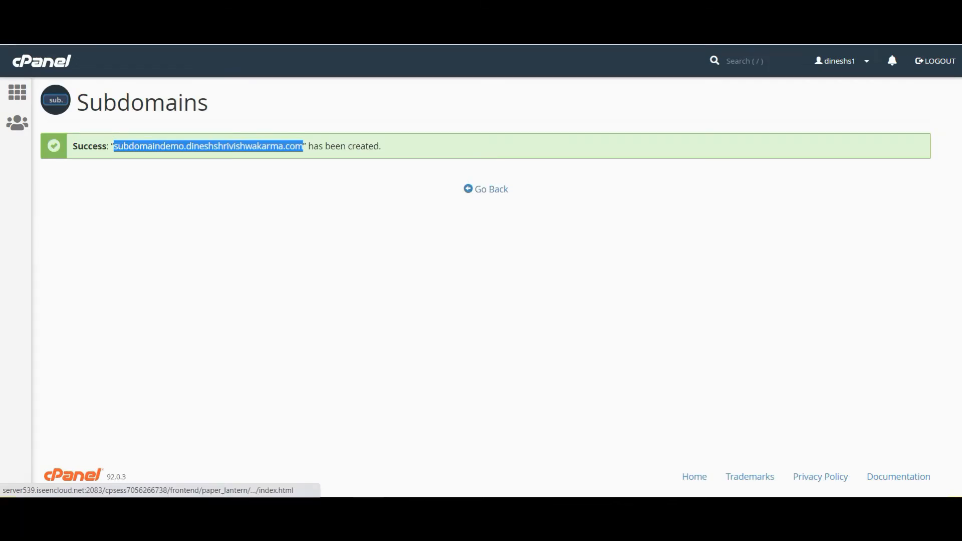
Return to the Subdomains list and open the /public_html/subdomaindemo document root
{"action": "left_click", "coordinate": [484, 194]}
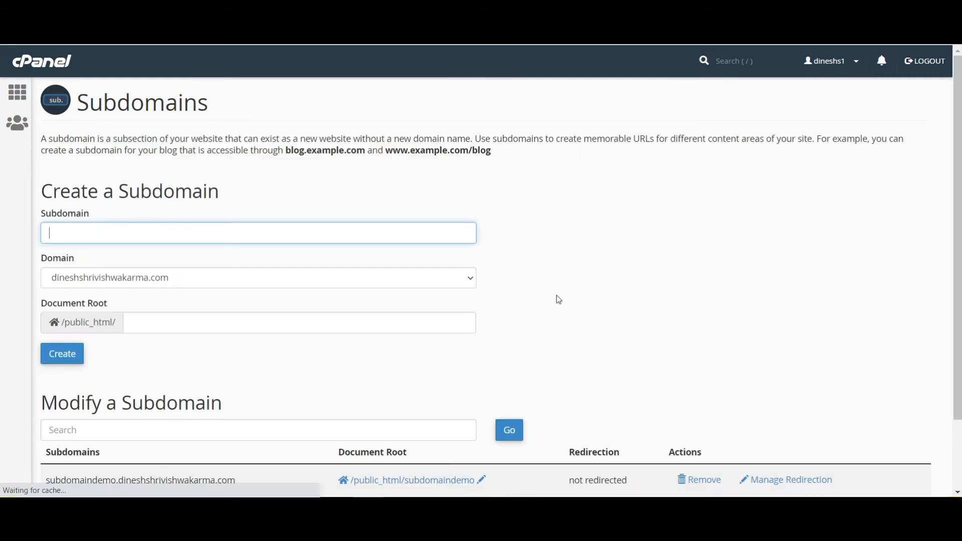
{"action": "scroll", "coordinate": [559, 300], "scroll_direction": "down", "scroll_amount": 2}
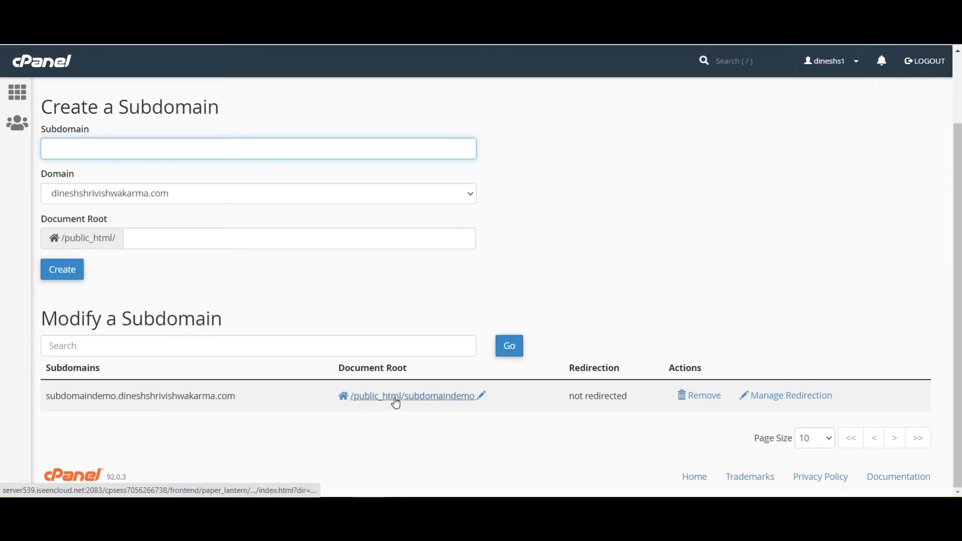
{"action": "left_click", "coordinate": [420, 399]}
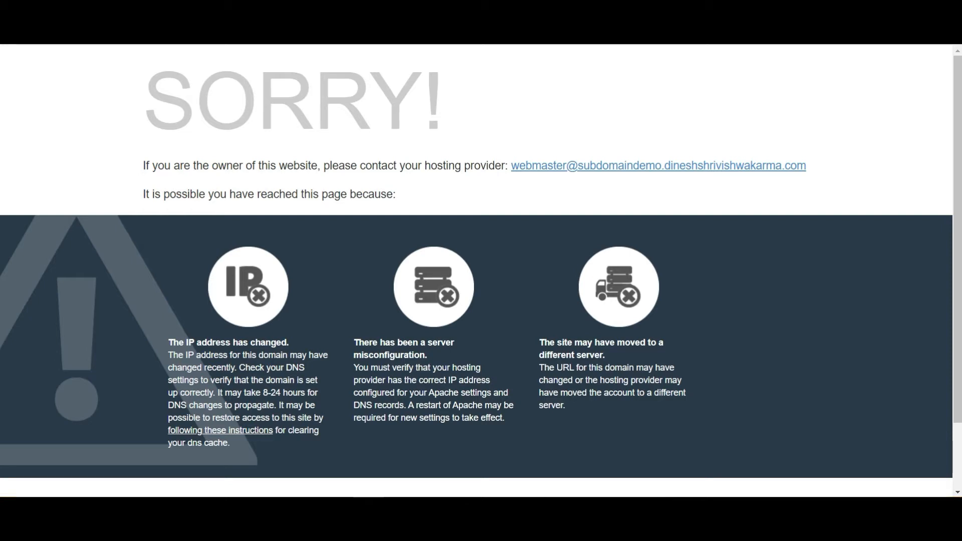
Load the subdomain's root URL in Chrome, showing the SORRY page, then switch to File Manager
{"action": "key", "text": "BackSpace"}
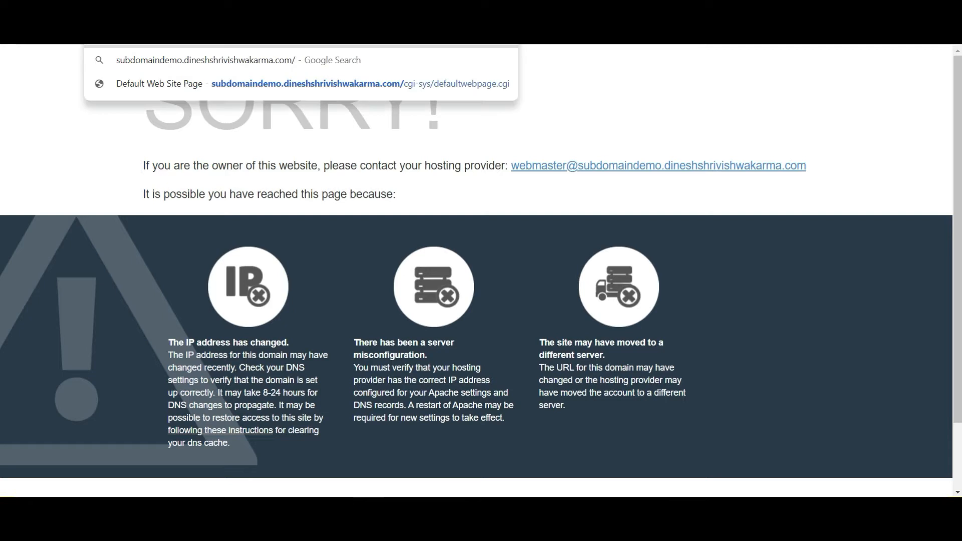
{"action": "key", "text": "Return"}
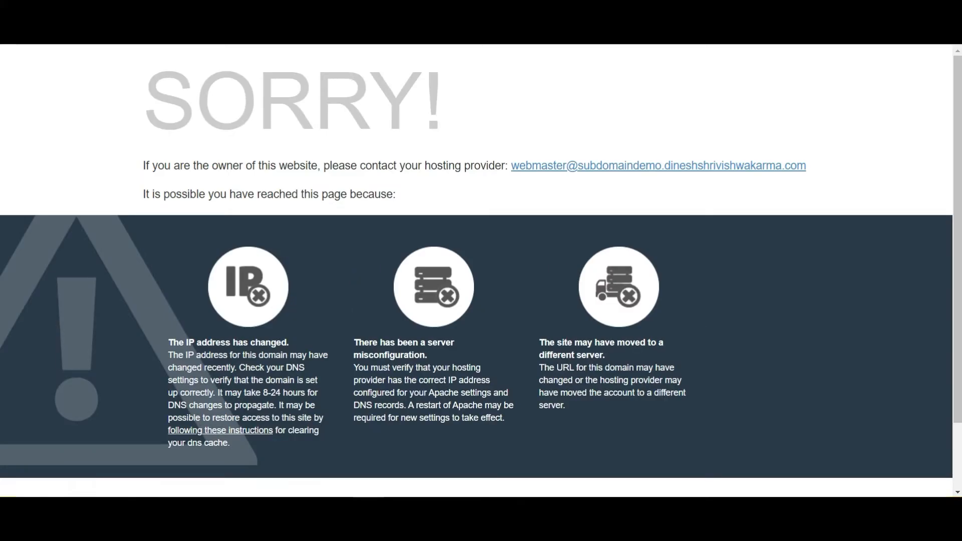
{"action": "key", "text": "ctrl+shift+Tab"}
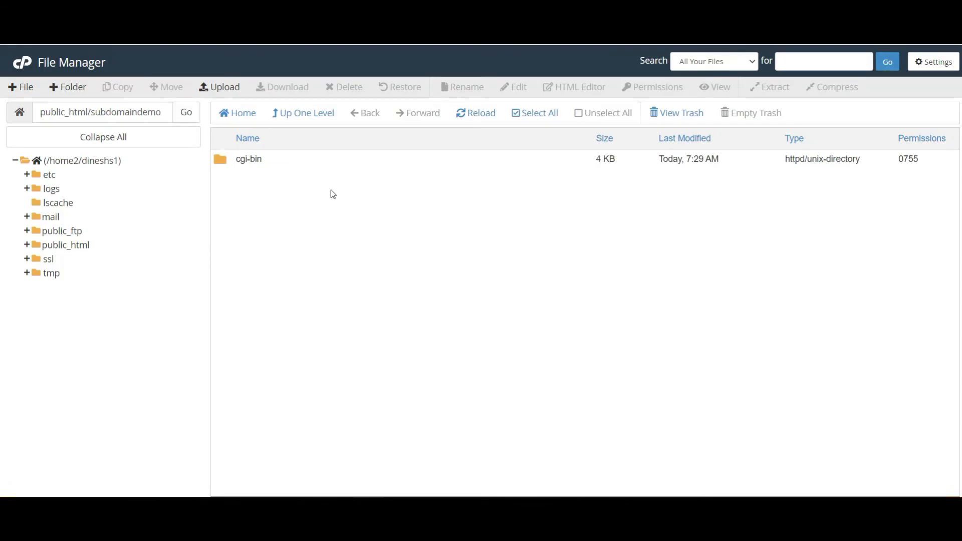
Create a new file named index.php in the subdomaindemo folder
{"action": "left_click", "coordinate": [22, 88]}
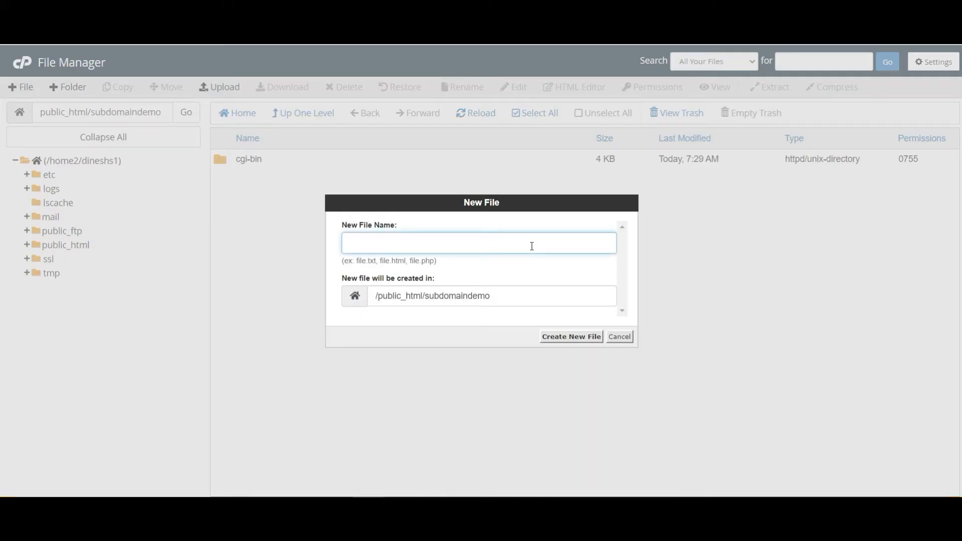
{"action": "type", "text": "indexi"}
{"action": "type", "text": "php"}
{"action": "key", "text": "ctrl+a"}
{"action": "left_click", "coordinate": [583, 337]}
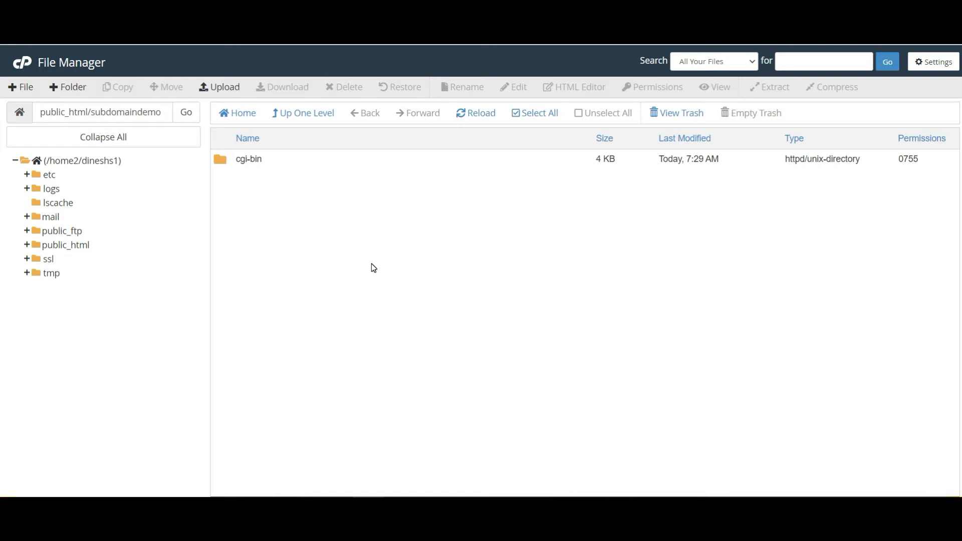
Open index.php in the File Manager code editor
{"action": "left_click", "coordinate": [313, 179]}
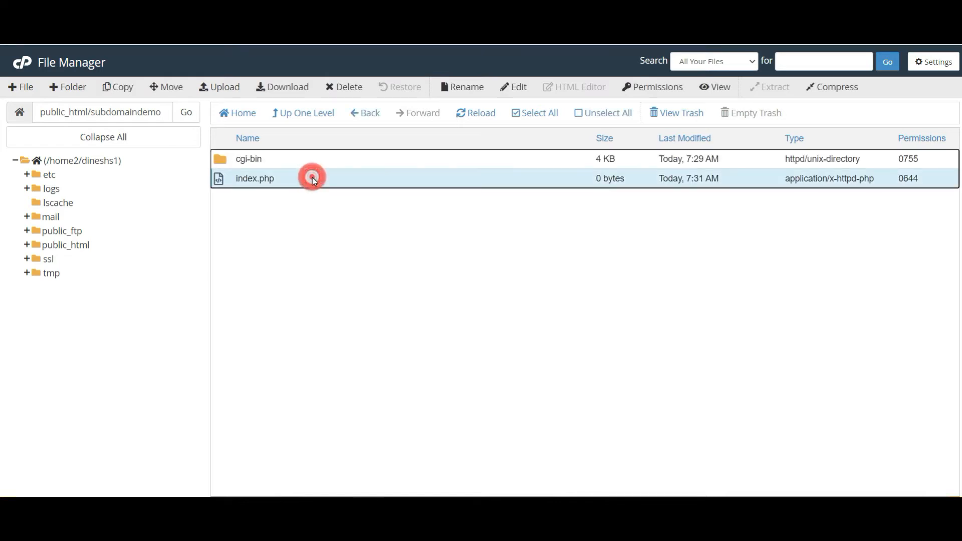
{"action": "right_click", "coordinate": [351, 179]}
{"action": "left_click", "coordinate": [399, 228]}
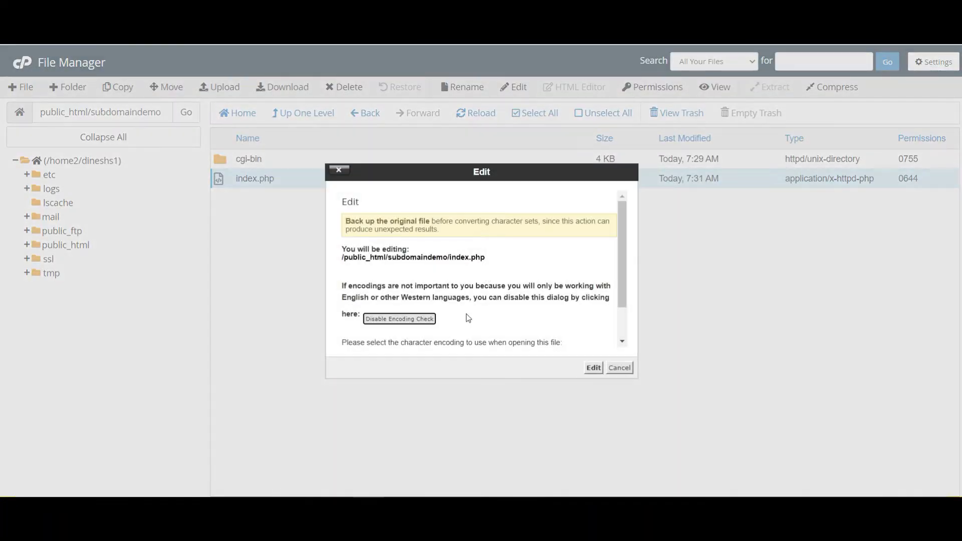
{"action": "left_click", "coordinate": [594, 367]}
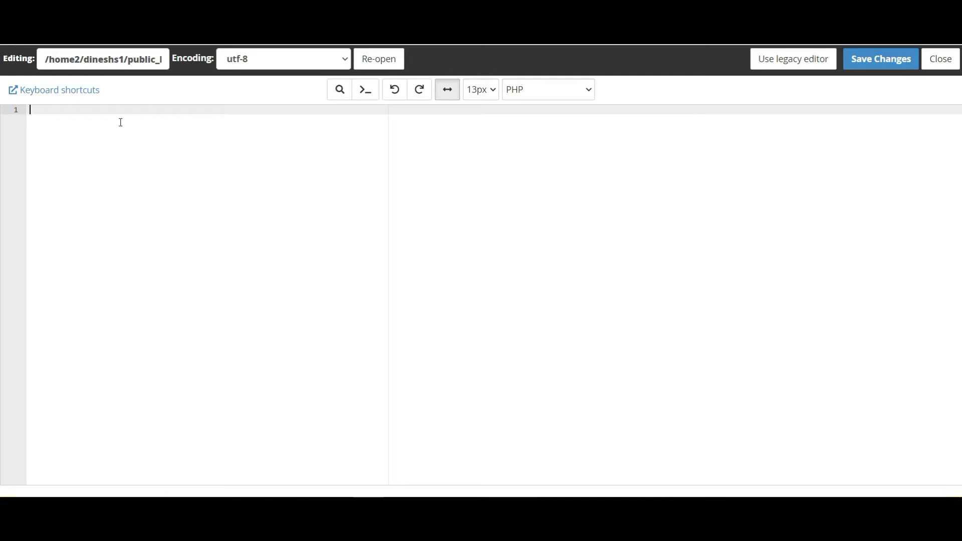
Write a PHP echo of "This is demo of how to create sub domain in Cpanel" and save
{"action": "type", "text": "<?php"}
{"action": "key", "text": "Return"}
{"action": "type", "text": "echo "}
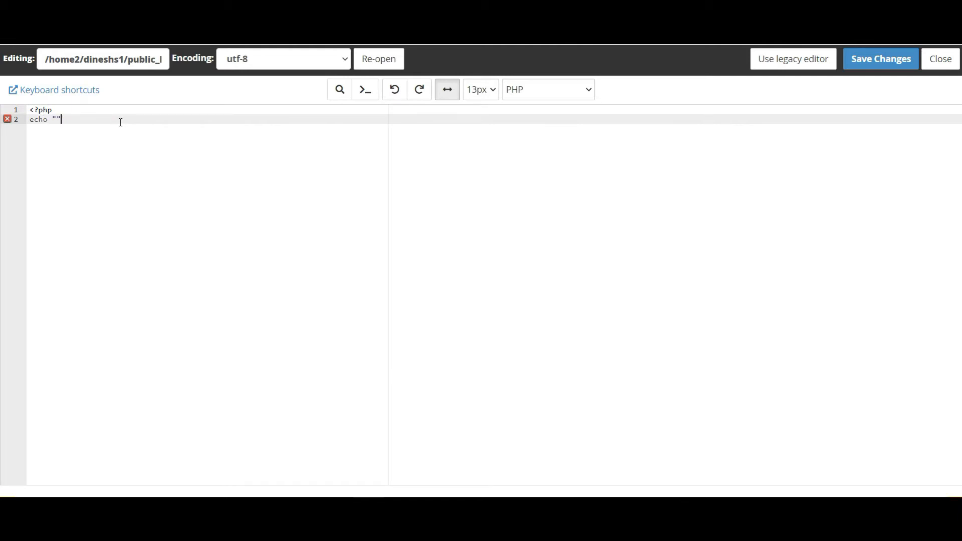
{"action": "type", "text": "\"This is demo da"}
{"action": "key", "text": "BackSpace"}
{"action": "key", "text": "BackSpace"}
{"action": "type", "text": "of how to create sub domain in Cpanel"}
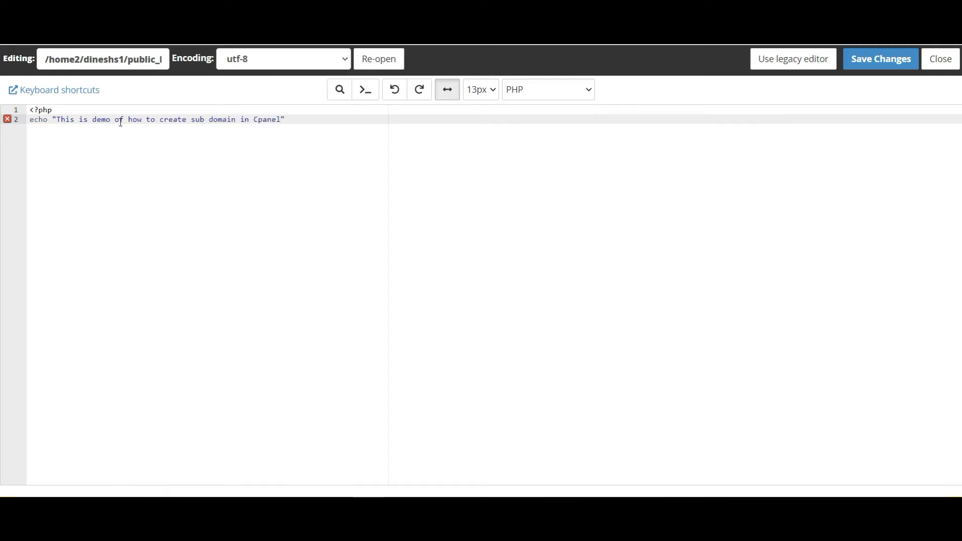
{"action": "type", "text": "\";"}
{"action": "key", "text": "Return"}
{"action": "type", "text": "?>"}
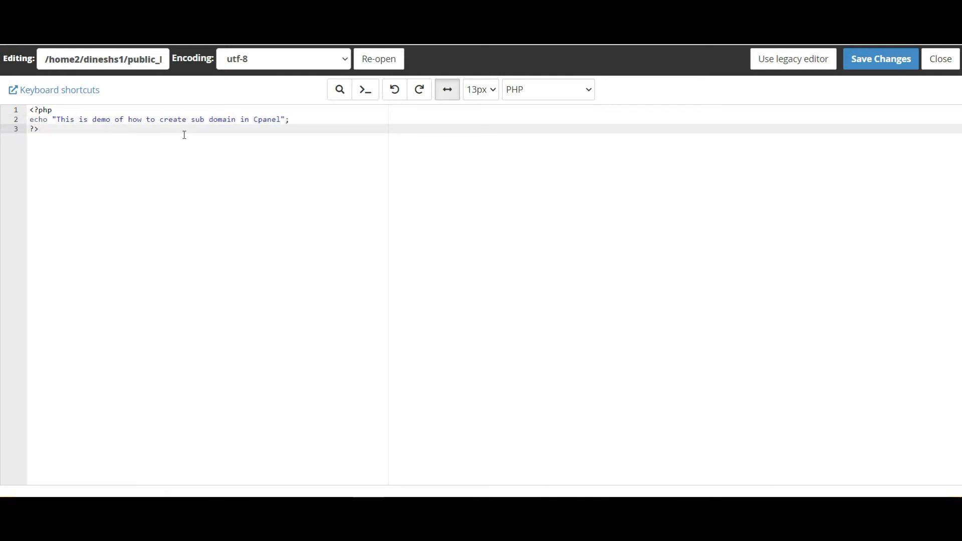
{"action": "left_click", "coordinate": [887, 61]}
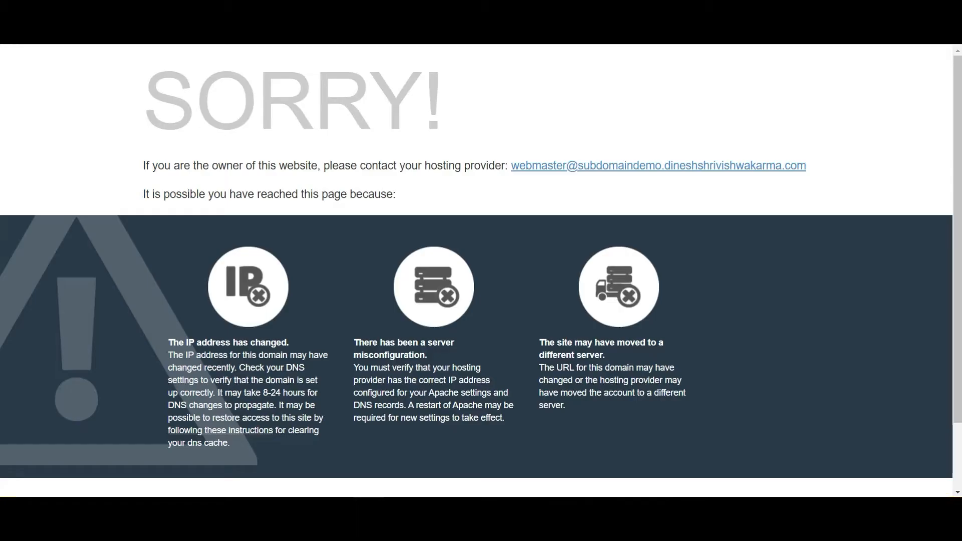
Load the subdomain's index.php in Chrome and highlight the displayed demo message
{"action": "type", "text": "index.ph"}
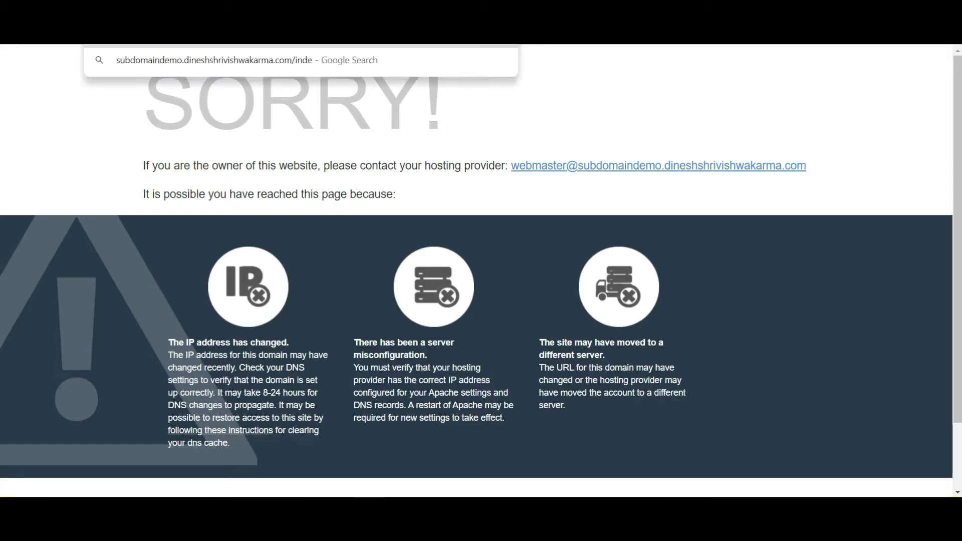
{"action": "type", "text": "p"}
{"action": "key", "text": "Return"}
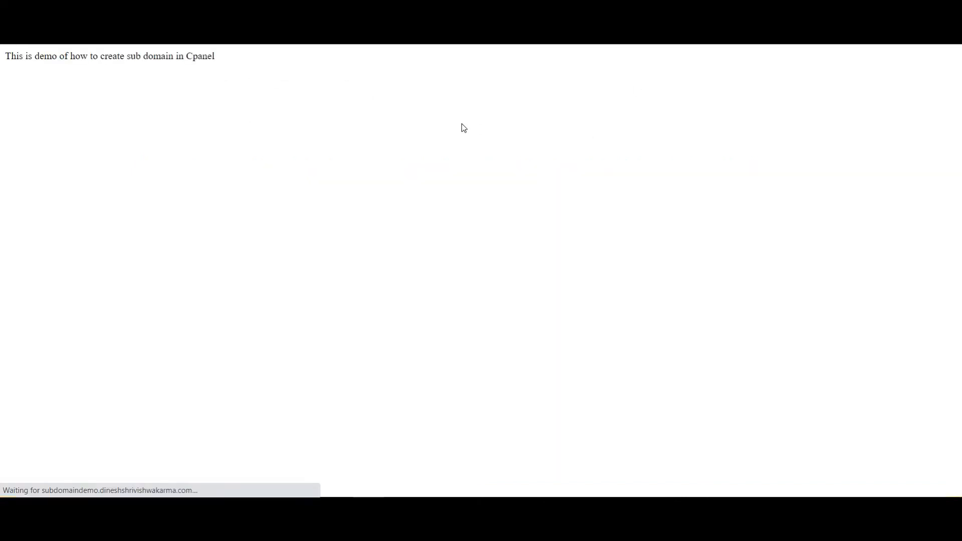
{"action": "left_click_drag", "start_coordinate": [136, 55], "coordinate": [2, 47]}
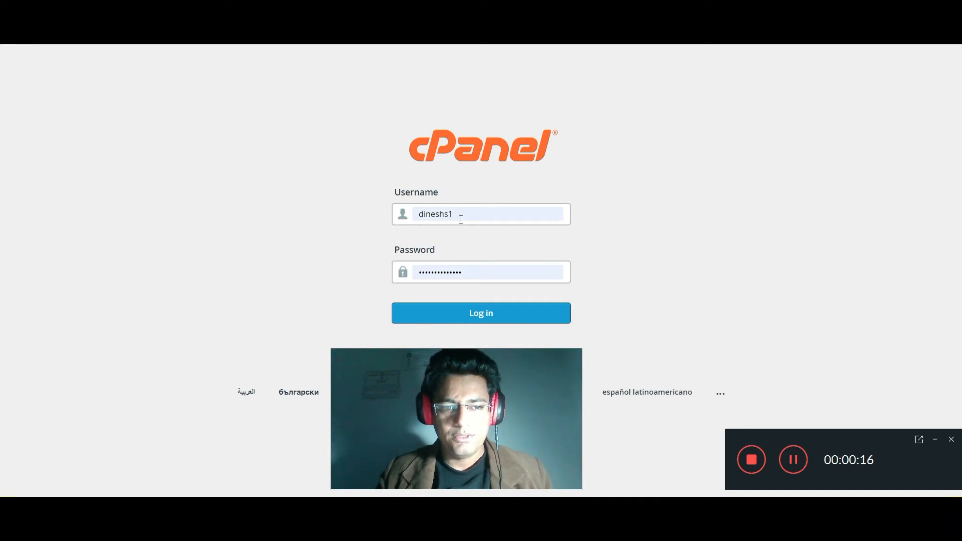
Log back in to cPanel and open the Subdomains page from the Domains section
{"action": "left_click", "coordinate": [502, 318]}
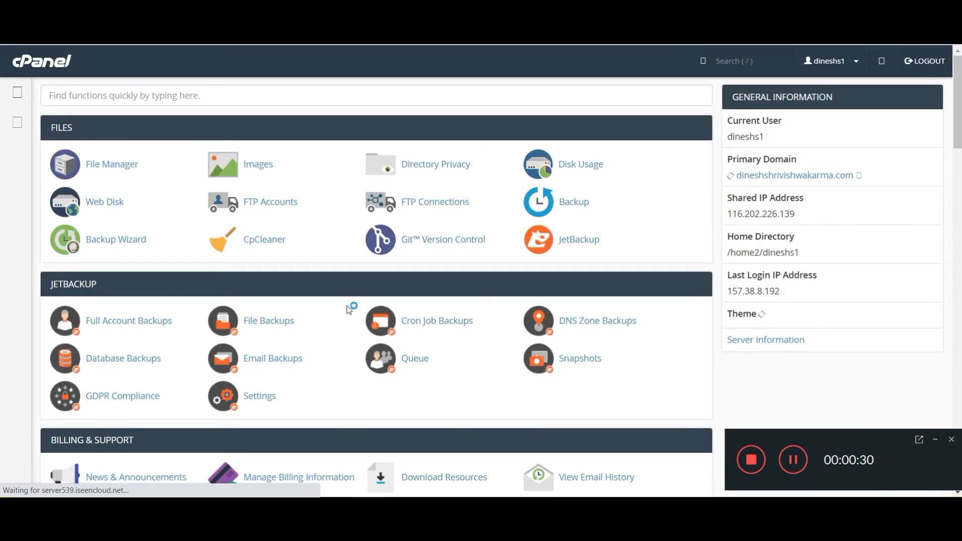
{"action": "scroll", "coordinate": [364, 311], "scroll_direction": "down", "scroll_amount": 4}
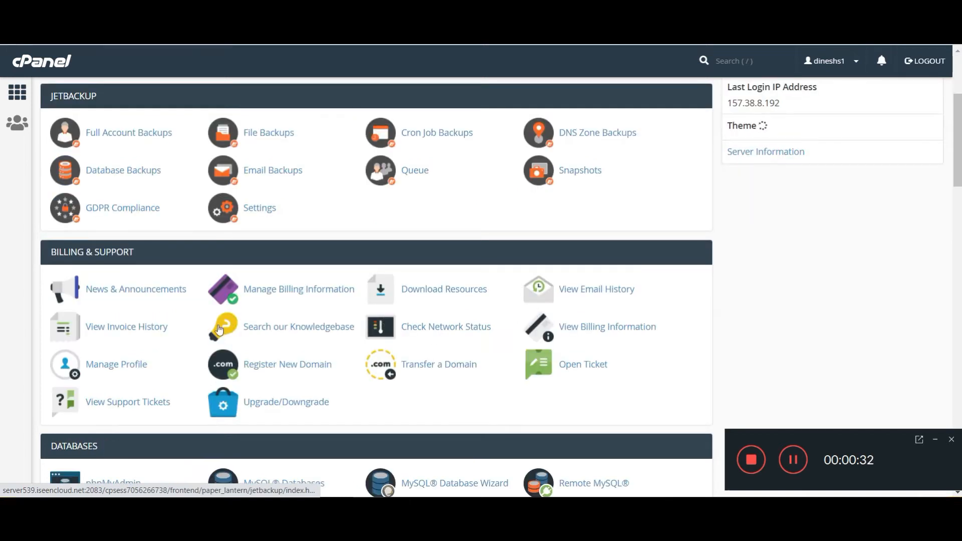
{"action": "scroll", "coordinate": [460, 305], "scroll_direction": "down", "scroll_amount": 6}
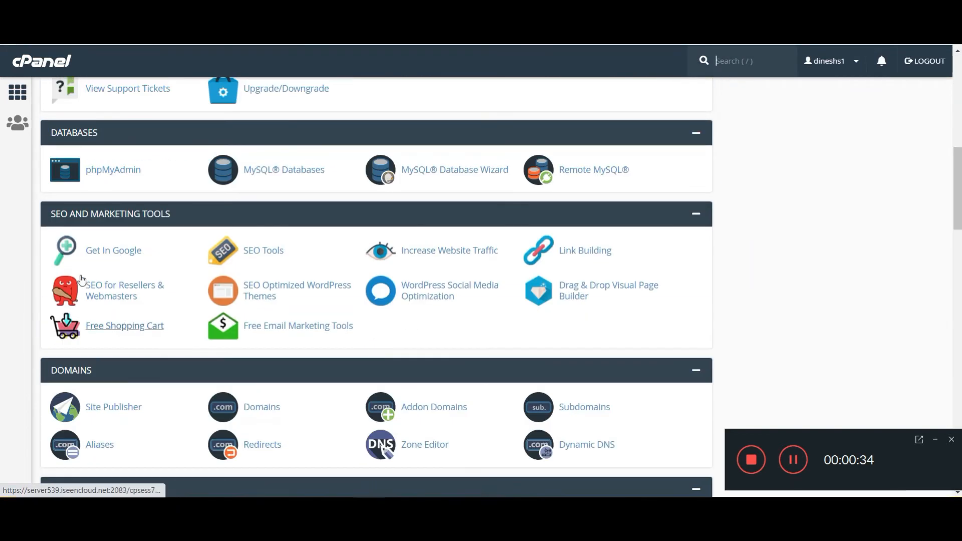
{"action": "scroll", "coordinate": [356, 341], "scroll_direction": "down", "scroll_amount": 3}
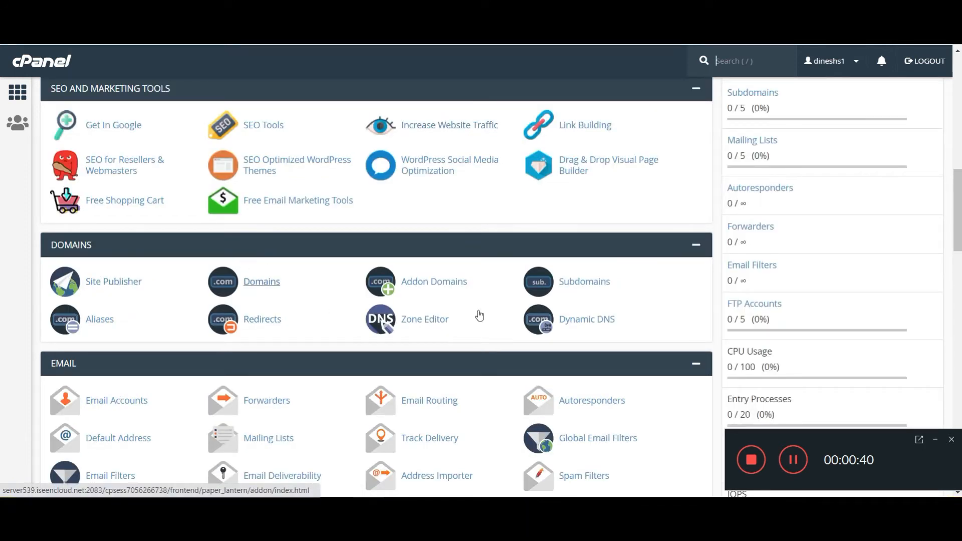
{"action": "left_click", "coordinate": [590, 290]}
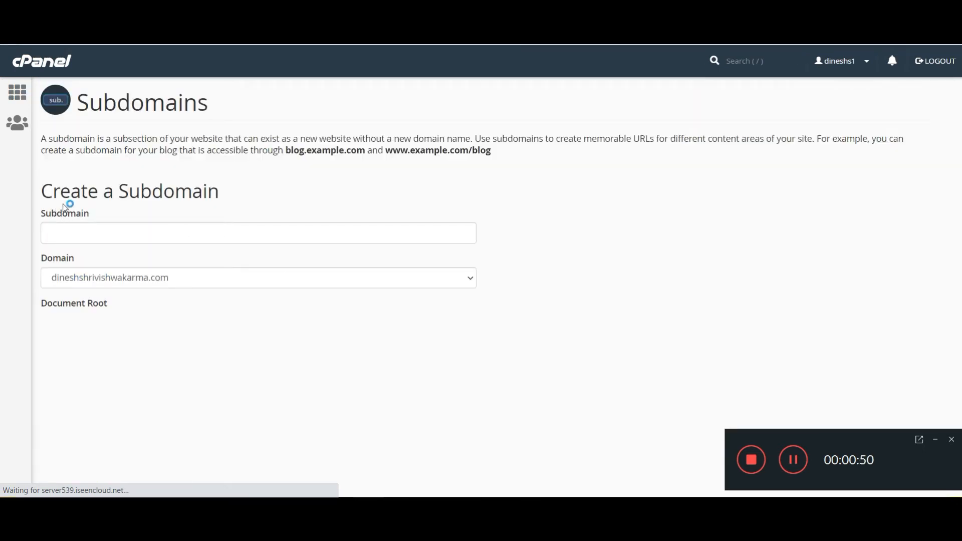
Enter 'subdomaindemo' as the subdomain so the document root fills in as /public_html/subdomaindemo
{"action": "left_click", "coordinate": [168, 239]}
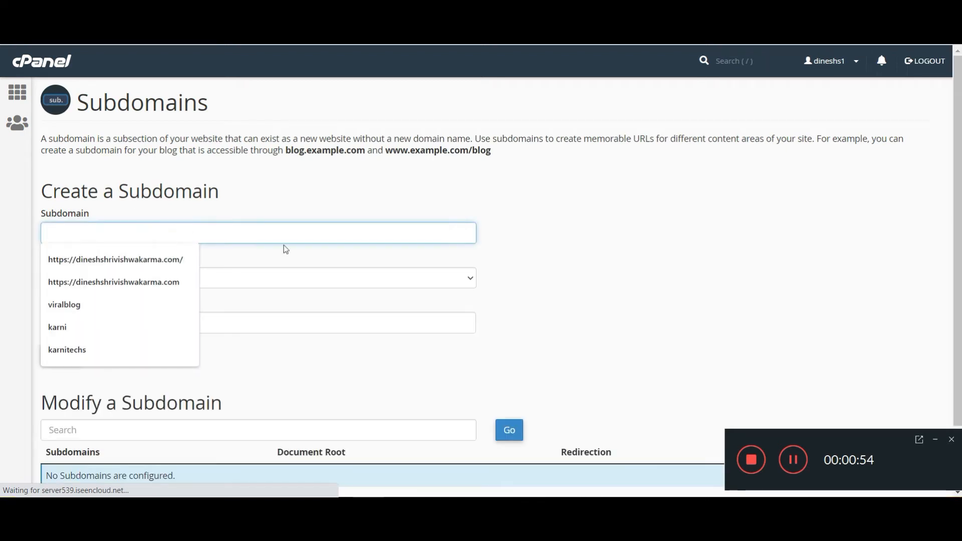
{"action": "left_click", "coordinate": [387, 236]}
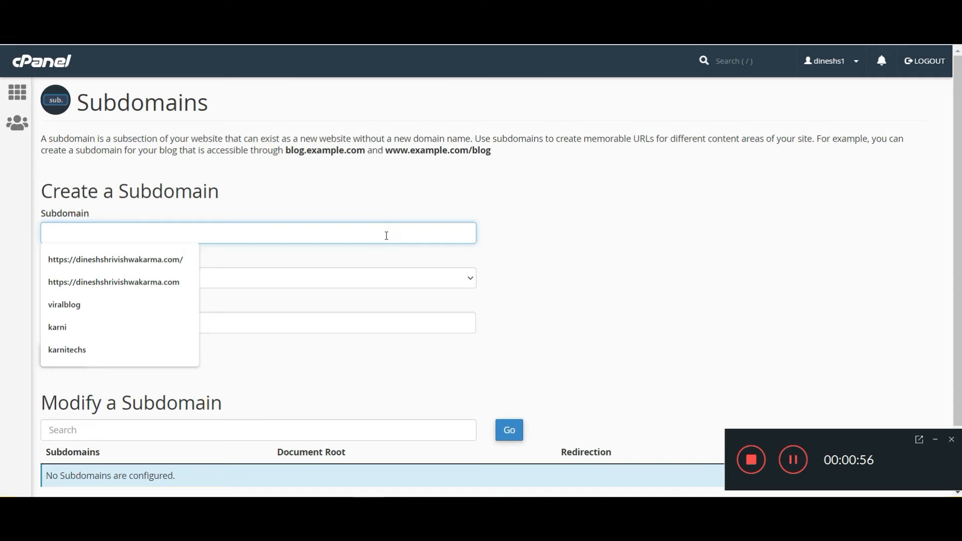
{"action": "left_click", "coordinate": [623, 267]}
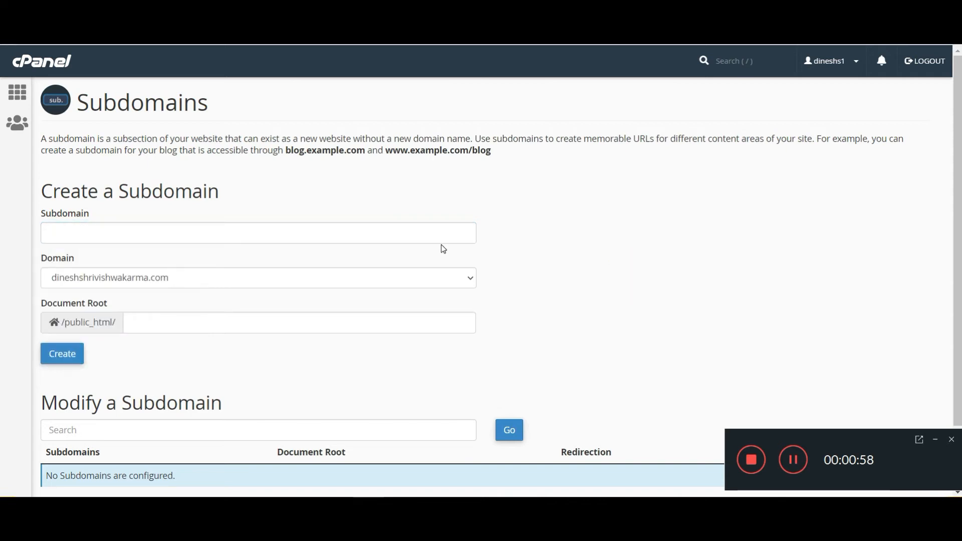
{"action": "left_click", "coordinate": [389, 236]}
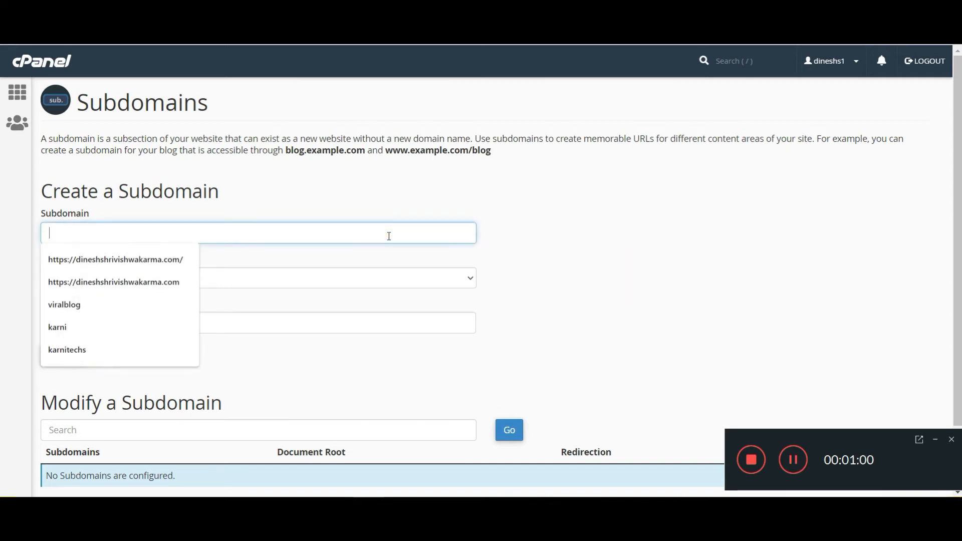
{"action": "type", "text": "su"}
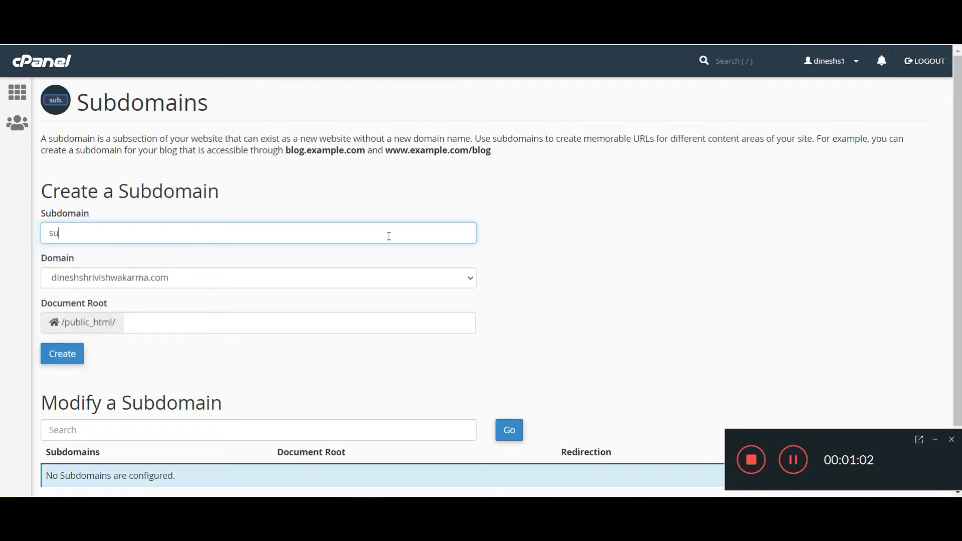
{"action": "type", "text": "bdomaindemo"}
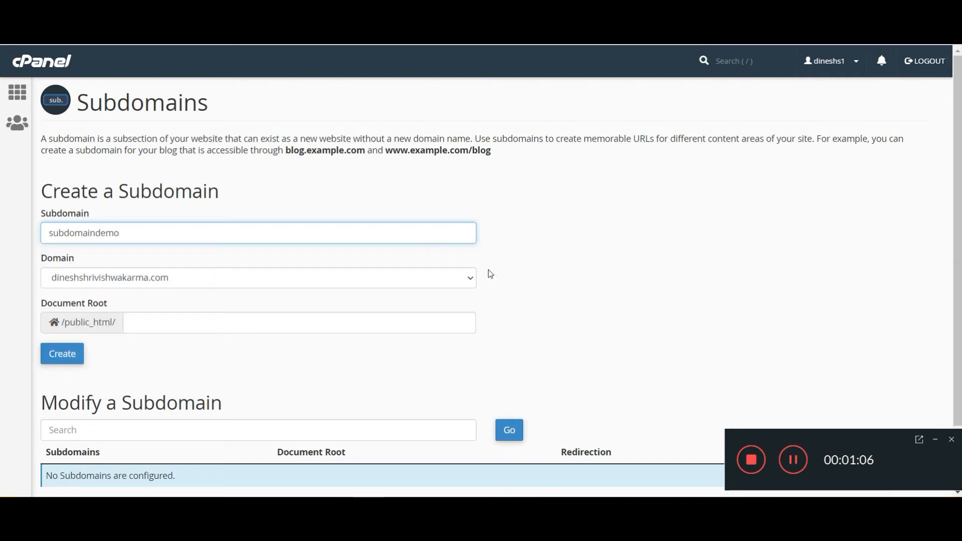
{"action": "left_click", "coordinate": [676, 269]}
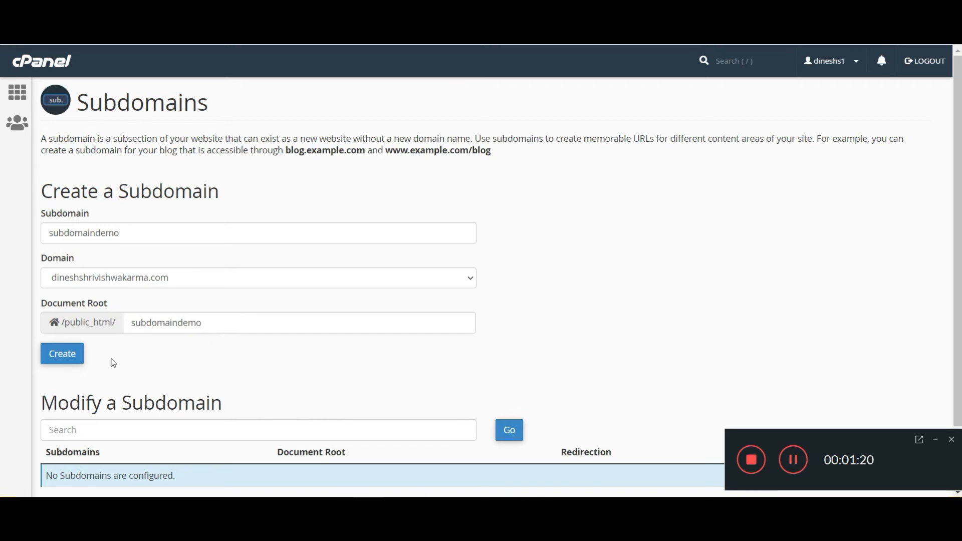
{"action": "scroll", "coordinate": [113, 362], "scroll_direction": "down", "scroll_amount": 2}
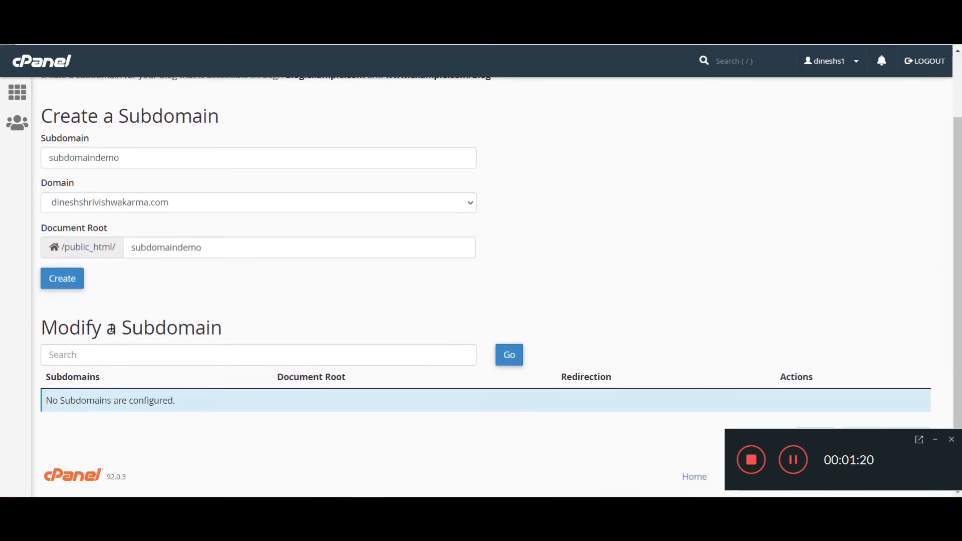
Create subdomaindemo, visit it from the success message, then return to the Subdomains list
{"action": "left_click", "coordinate": [71, 280]}
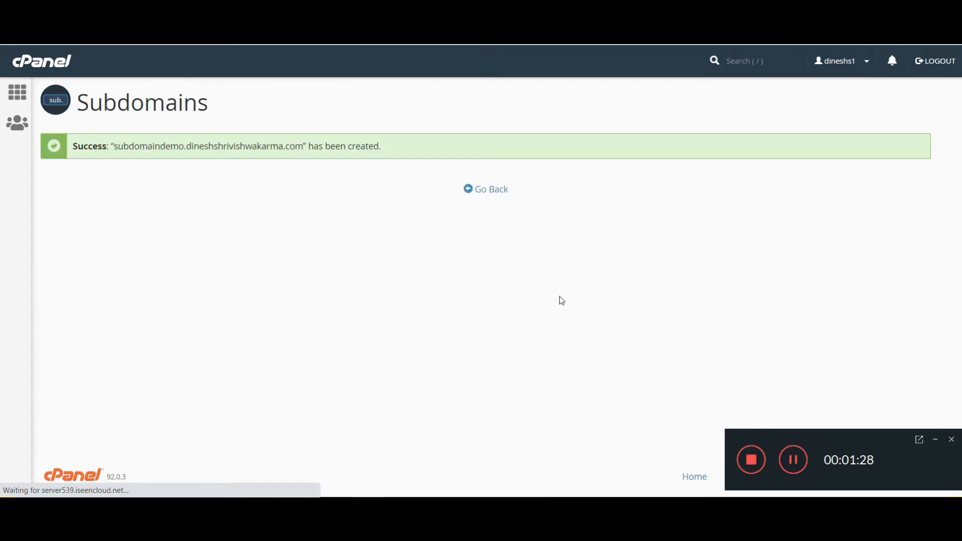
{"action": "left_click", "coordinate": [936, 441]}
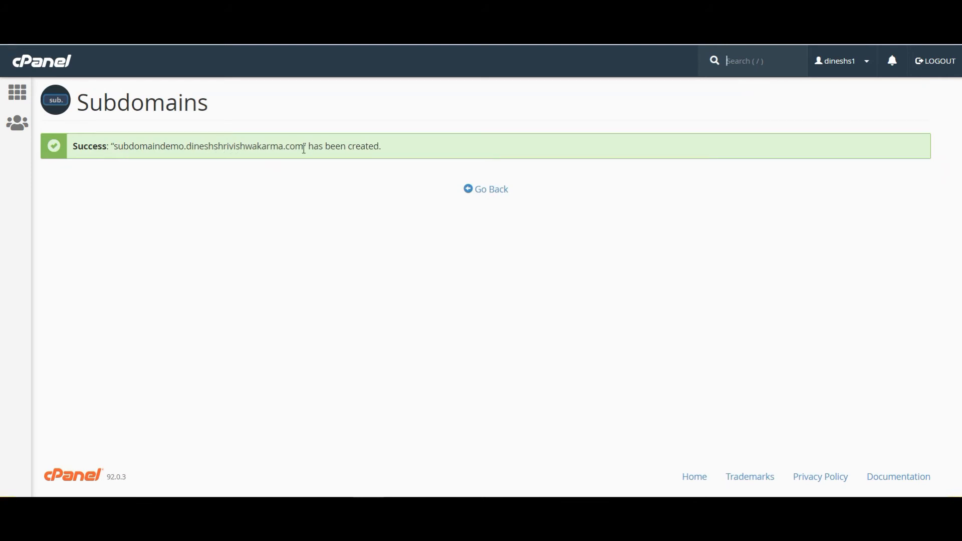
{"action": "left_click_drag", "start_coordinate": [303, 146], "coordinate": [116, 149]}
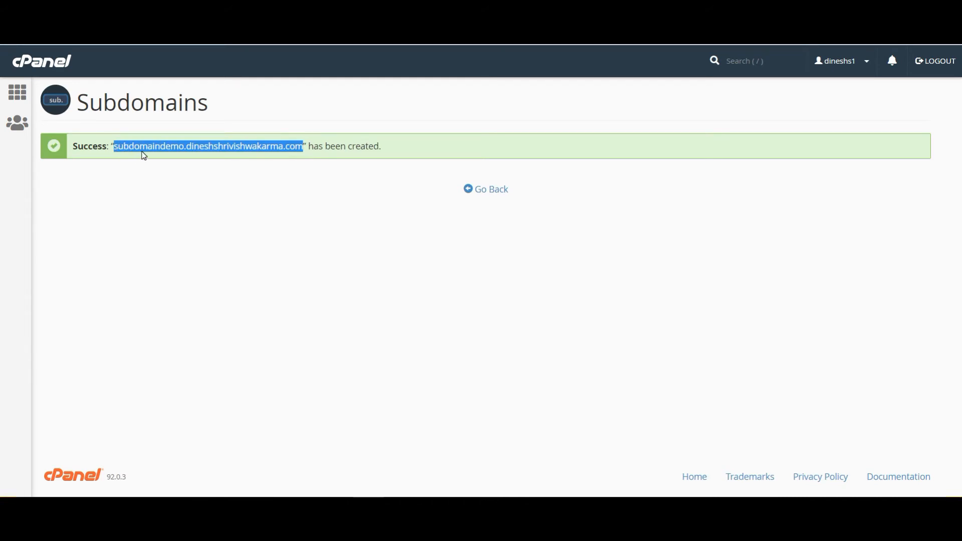
{"action": "right_click", "coordinate": [133, 154]}
{"action": "left_click", "coordinate": [189, 180]}
{"action": "left_click", "coordinate": [484, 195]}
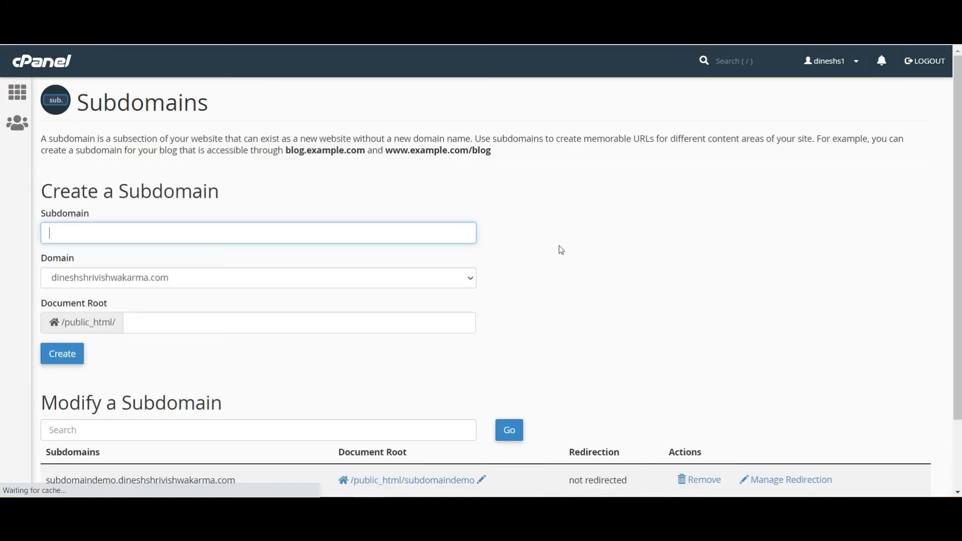
{"action": "scroll", "coordinate": [556, 309], "scroll_direction": "down", "scroll_amount": 2}
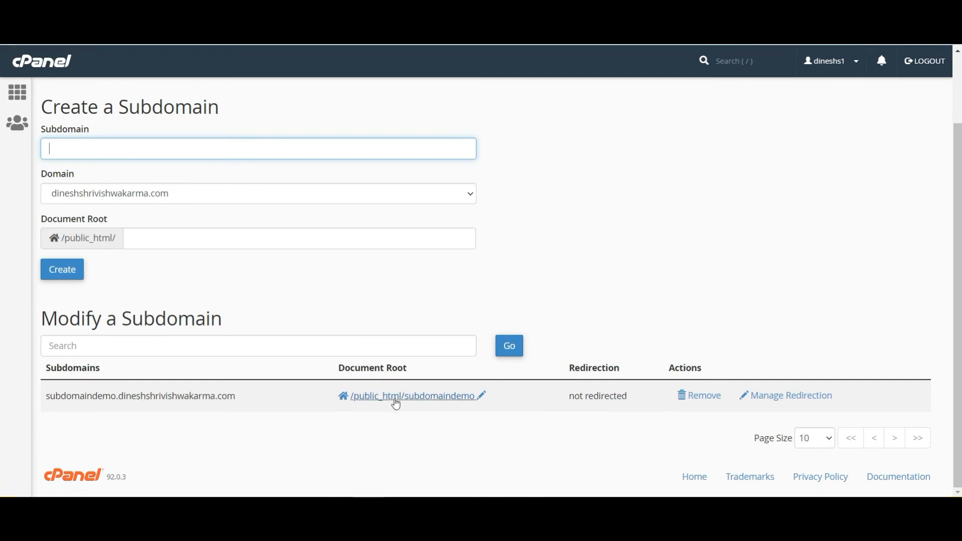
Open the subdomain's document root folder and reload the bare subdomain address, which still shows SORRY
{"action": "left_click", "coordinate": [420, 400]}
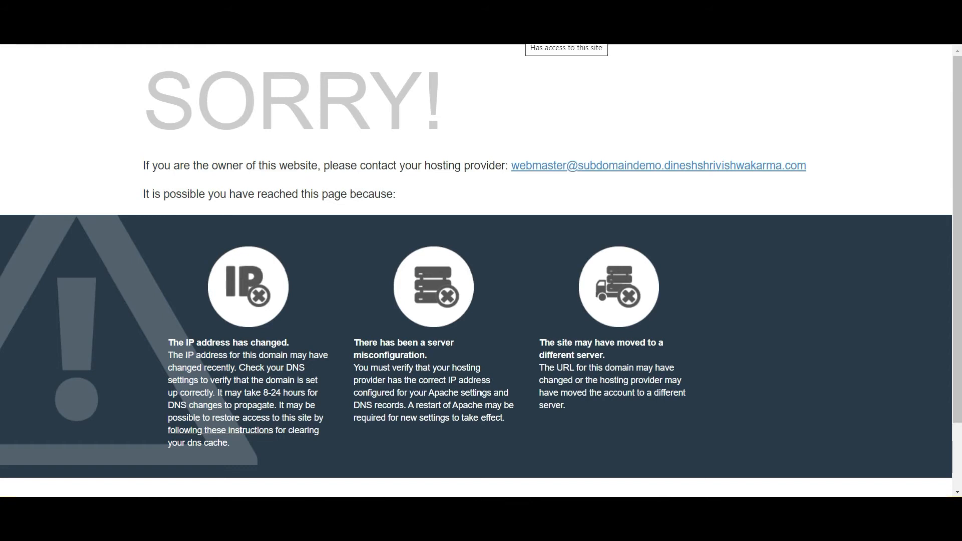
{"action": "key", "text": "BackSpace"}
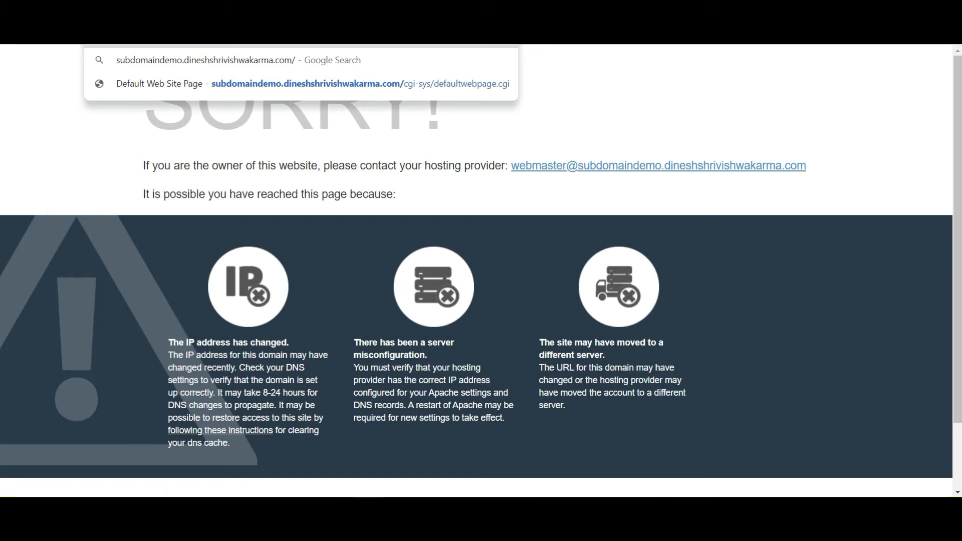
{"action": "key", "text": "Return"}
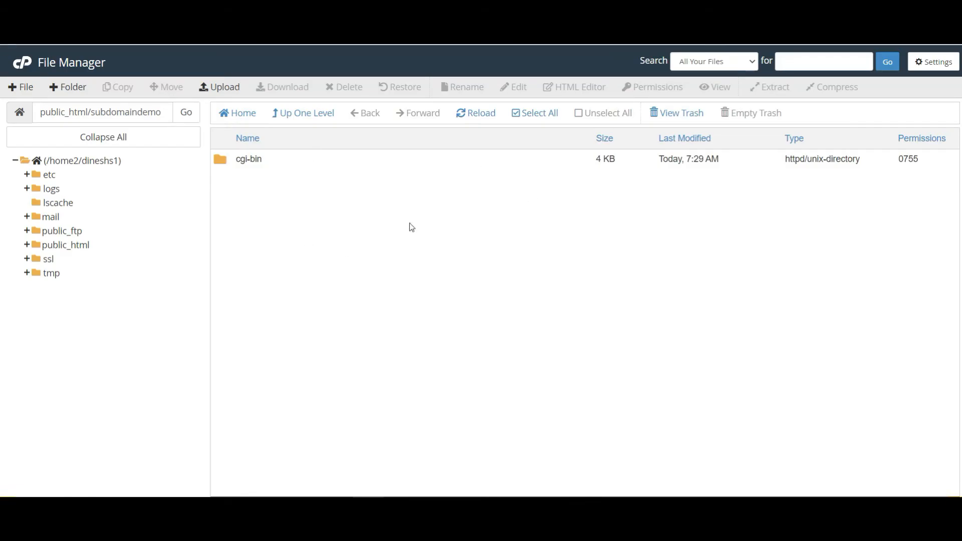
Create an empty index.php file in public_html/subdomaindemo and bring up its actions
{"action": "left_click", "coordinate": [22, 88]}
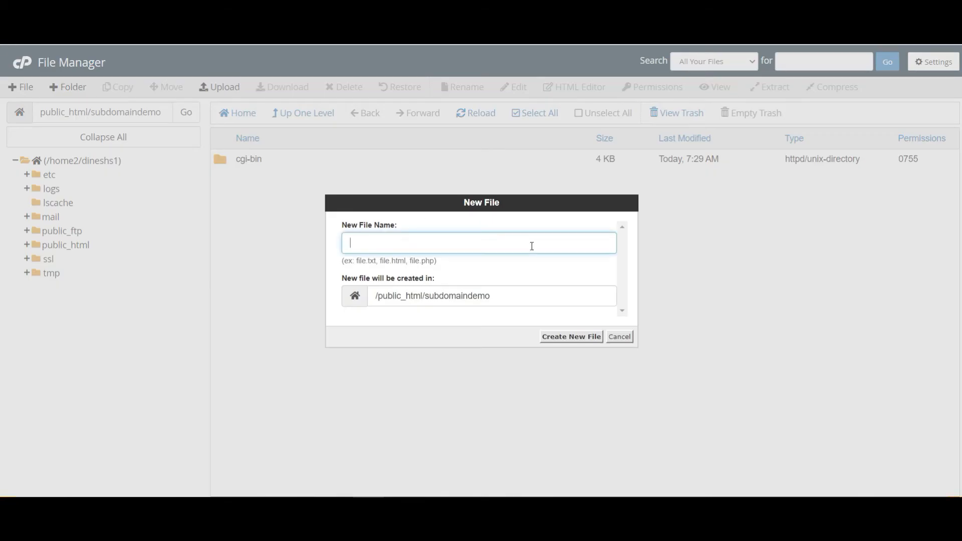
{"action": "type", "text": "index.php"}
{"action": "key", "text": "ctrl+a"}
{"action": "left_click", "coordinate": [581, 337]}
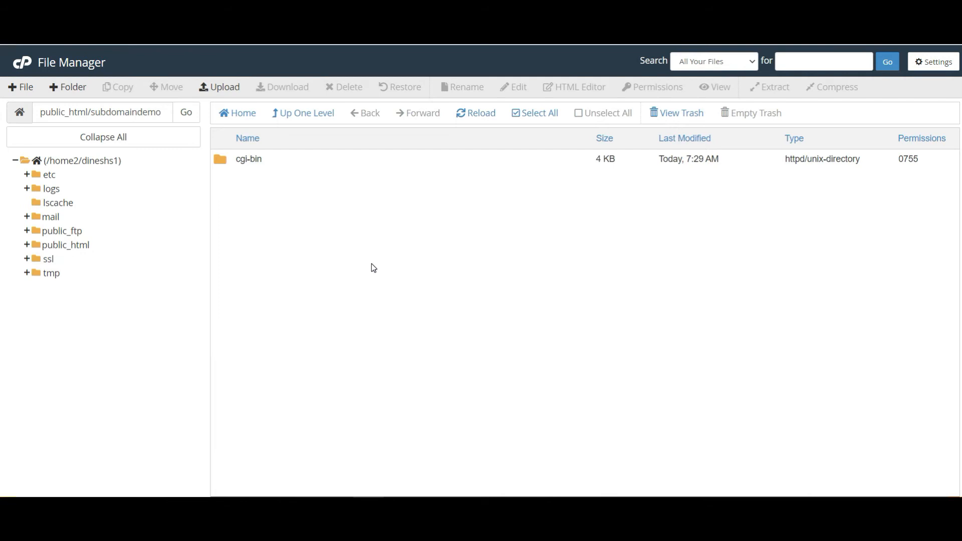
{"action": "left_click", "coordinate": [313, 178]}
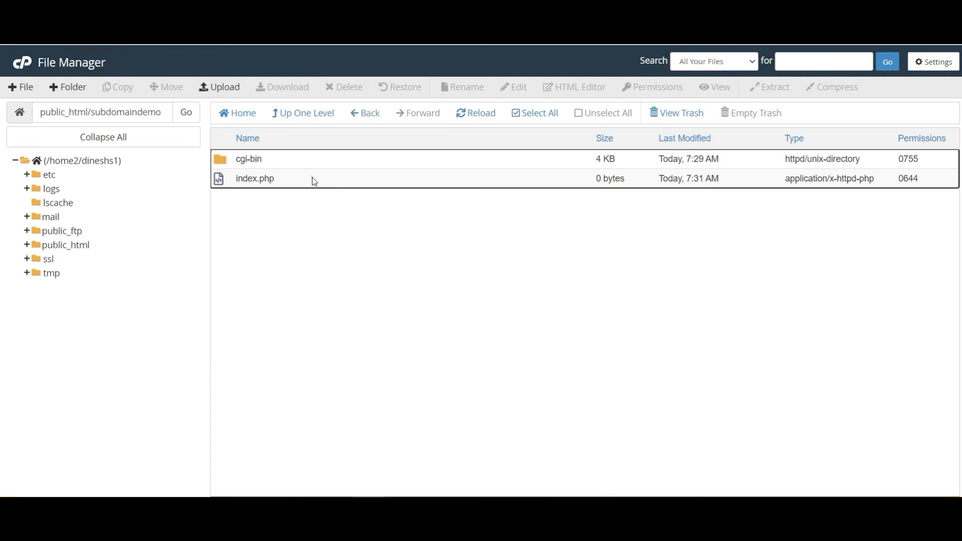
{"action": "right_click", "coordinate": [353, 183]}
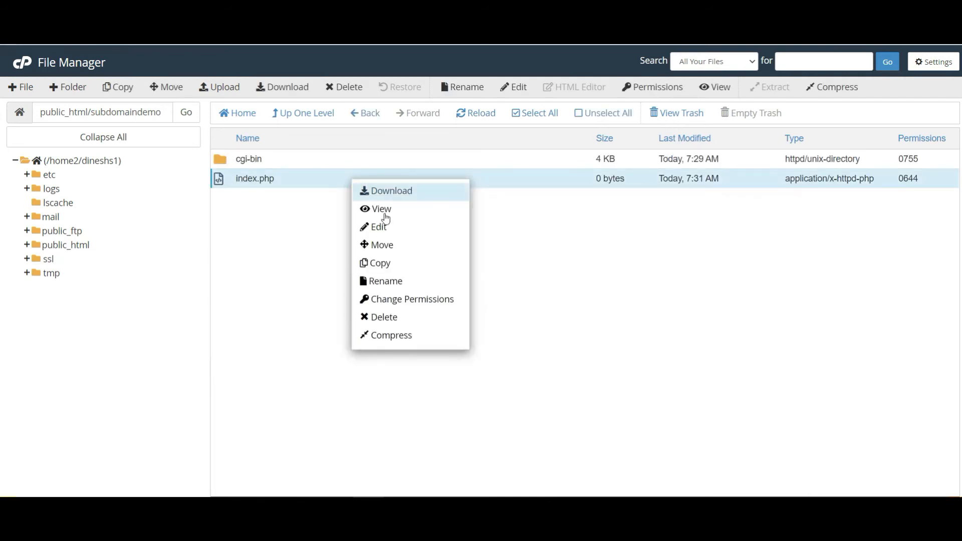
Write <?php echo "This is demo of how to create sub domain in Cpanel"; ?> into index.php and save
{"action": "left_click", "coordinate": [398, 226]}
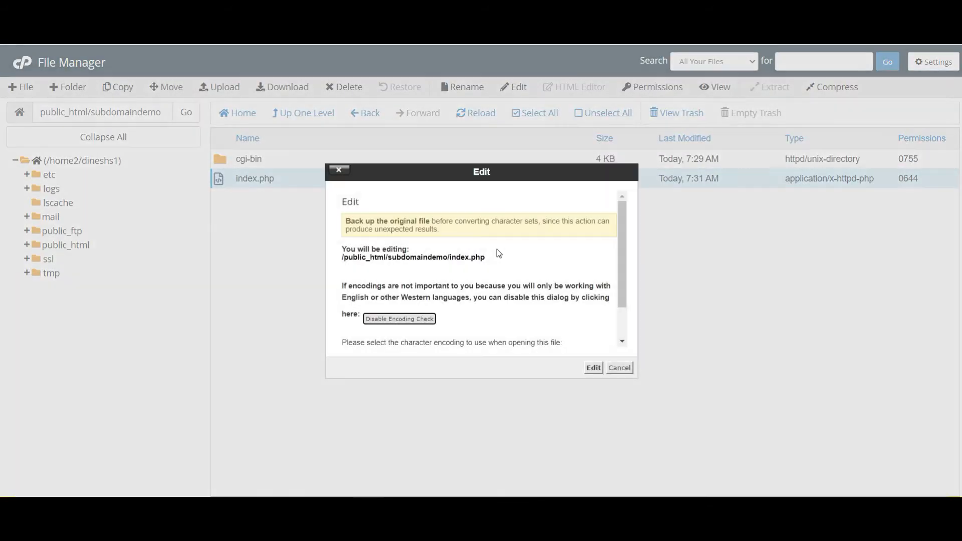
{"action": "left_click", "coordinate": [594, 368]}
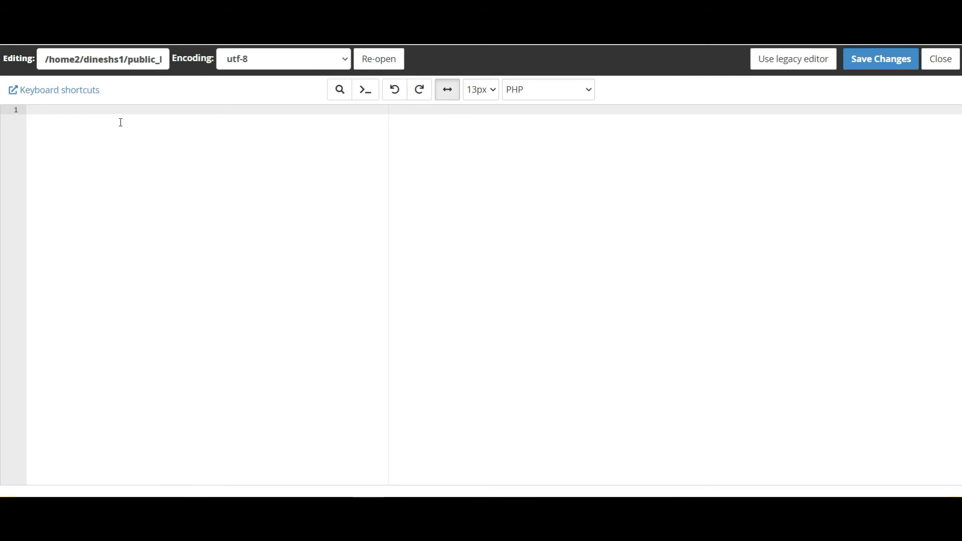
{"action": "type", "text": "<?php"}
{"action": "key", "text": "Return"}
{"action": "type", "text": "echo"}
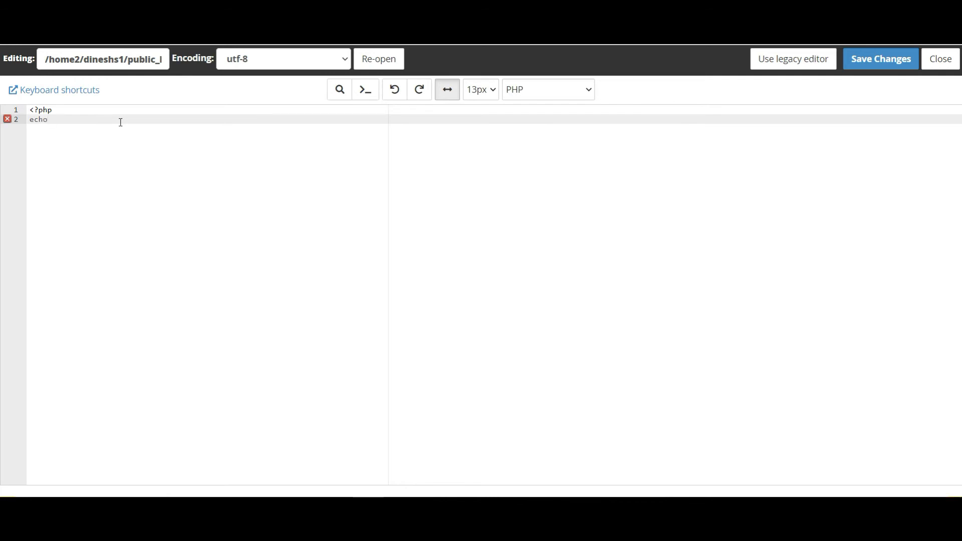
{"action": "type", "text": " \"This is demo"}
{"action": "key", "text": "BackSpace"}
{"action": "key", "text": "BackSpace"}
{"action": "type", "text": "of how to create sub domain in Cp"}
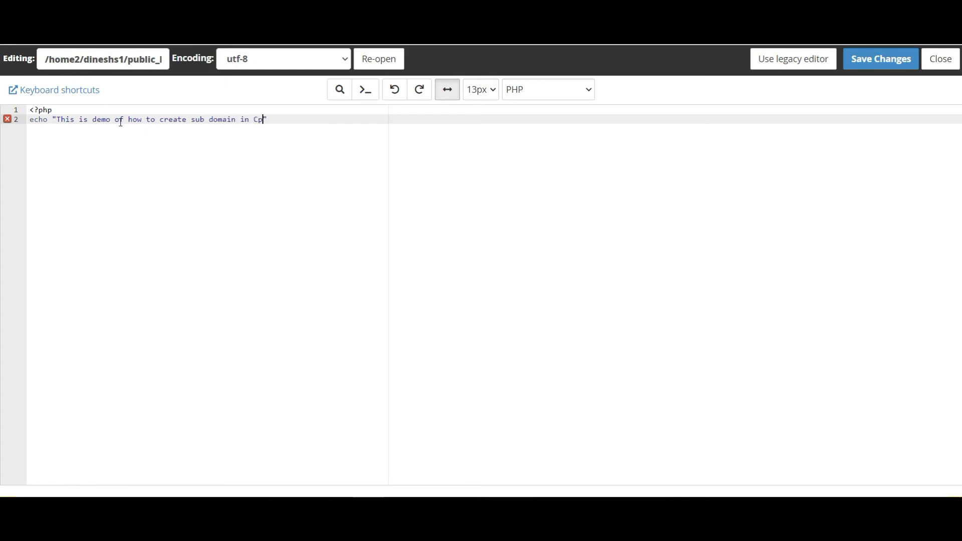
{"action": "type", "text": "anel\";"}
{"action": "key", "text": "Return"}
{"action": "type", "text": "?>"}
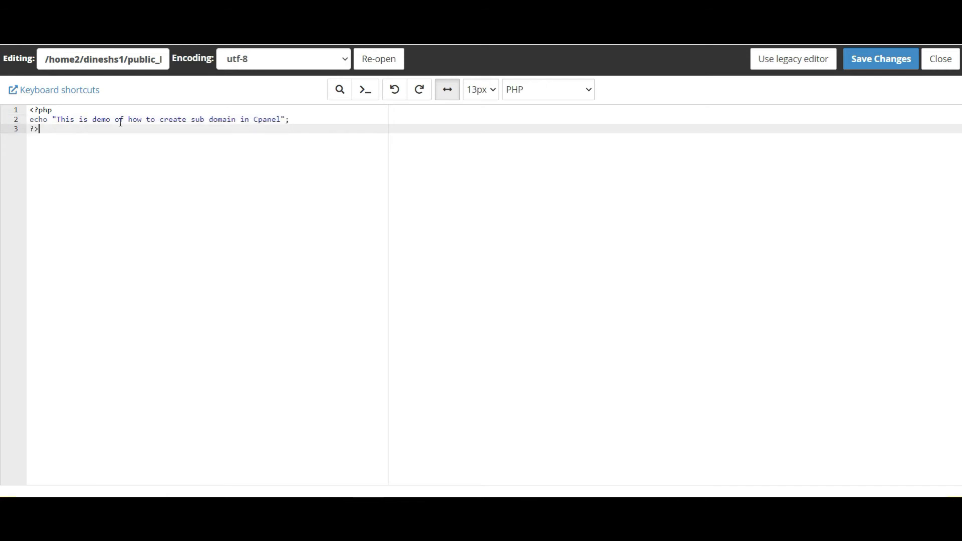
{"action": "left_click", "coordinate": [882, 60]}
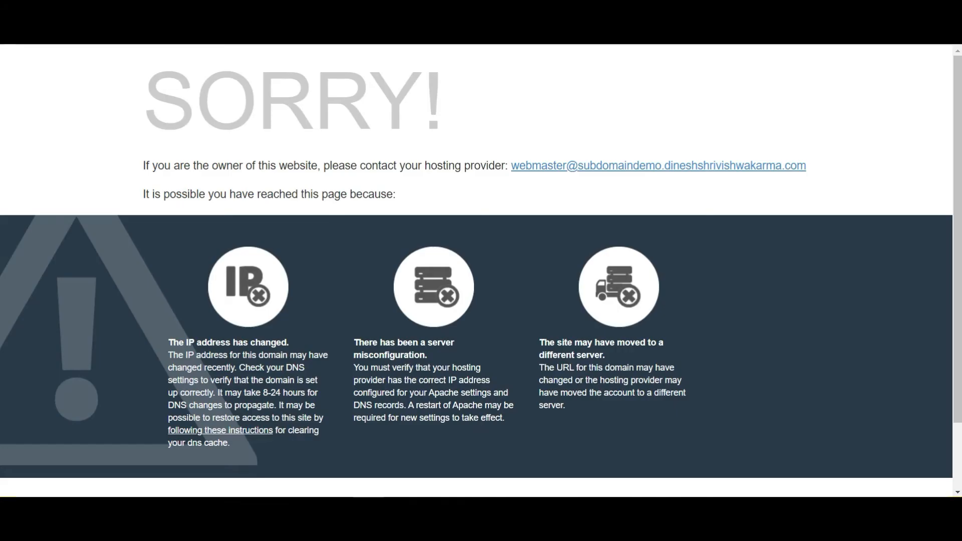
Load the subdomain's /index.php, select the displayed demo message, then return to the cPanel sign-in page
{"action": "type", "text": "/index.php"}
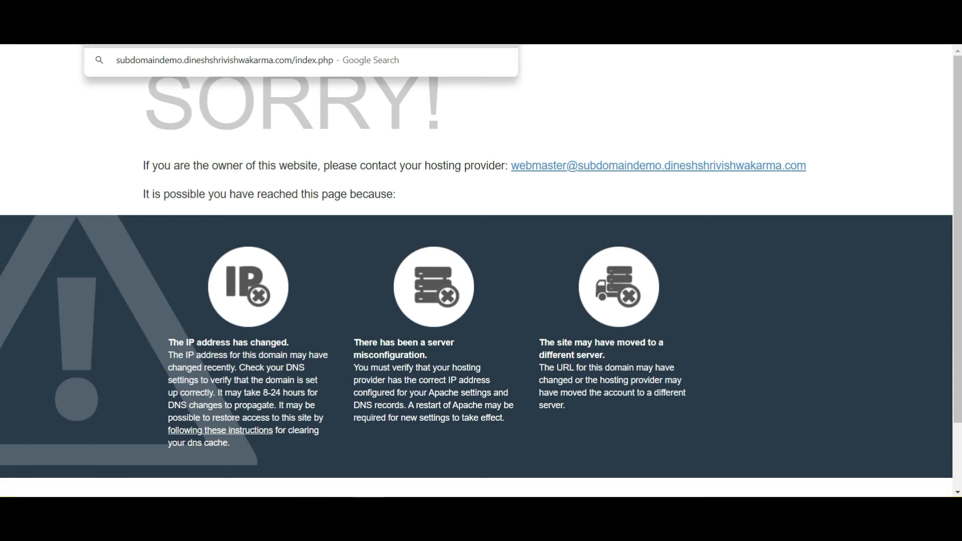
{"action": "key", "text": "Return"}
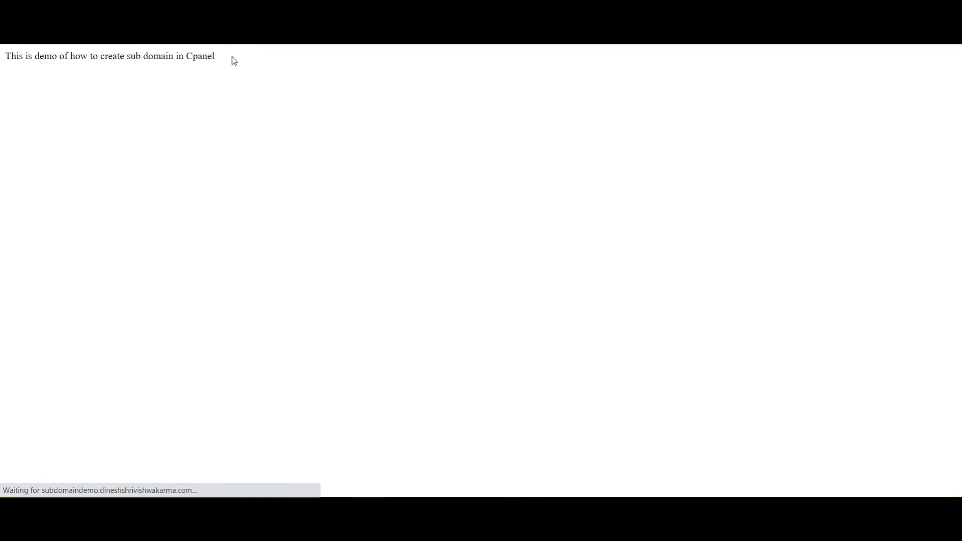
{"action": "triple_click", "coordinate": [232, 56]}
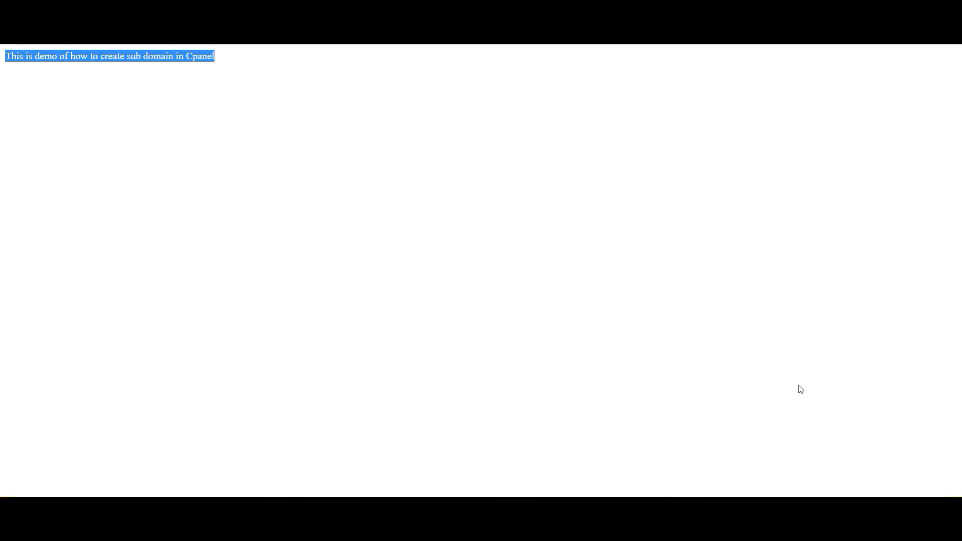
{"action": "left_click", "coordinate": [777, 510]}
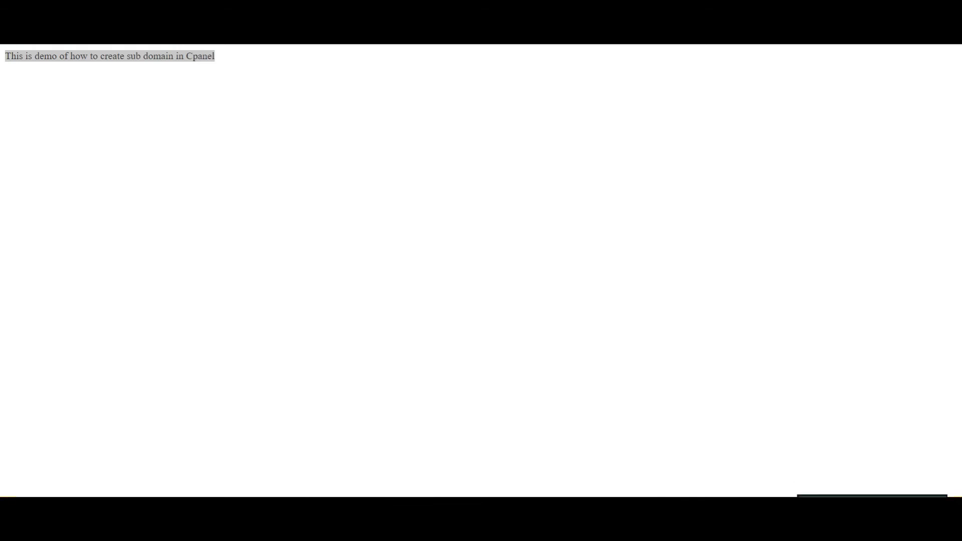
{"action": "left_click", "coordinate": [792, 458]}
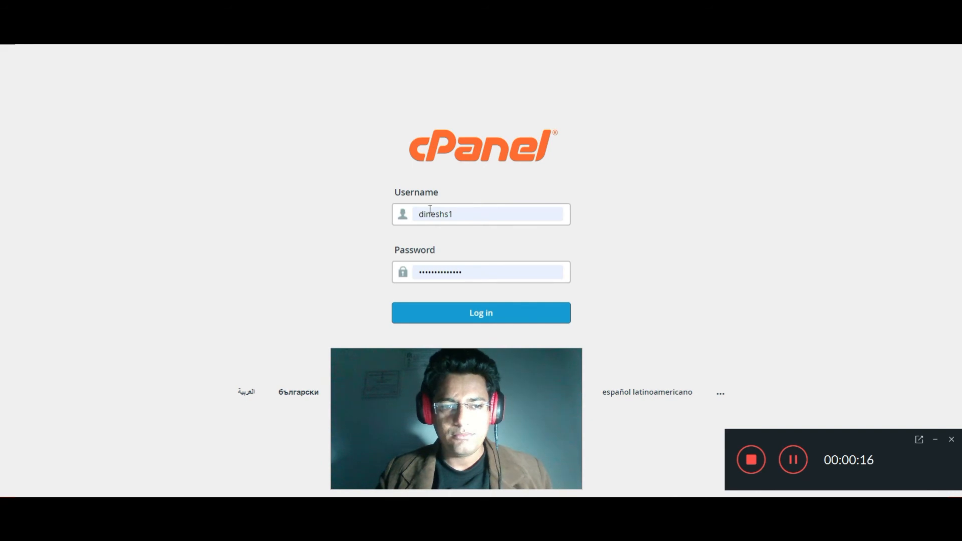
Log back in to cPanel and go to Subdomains under the Domains section
{"action": "left_click", "coordinate": [501, 318]}
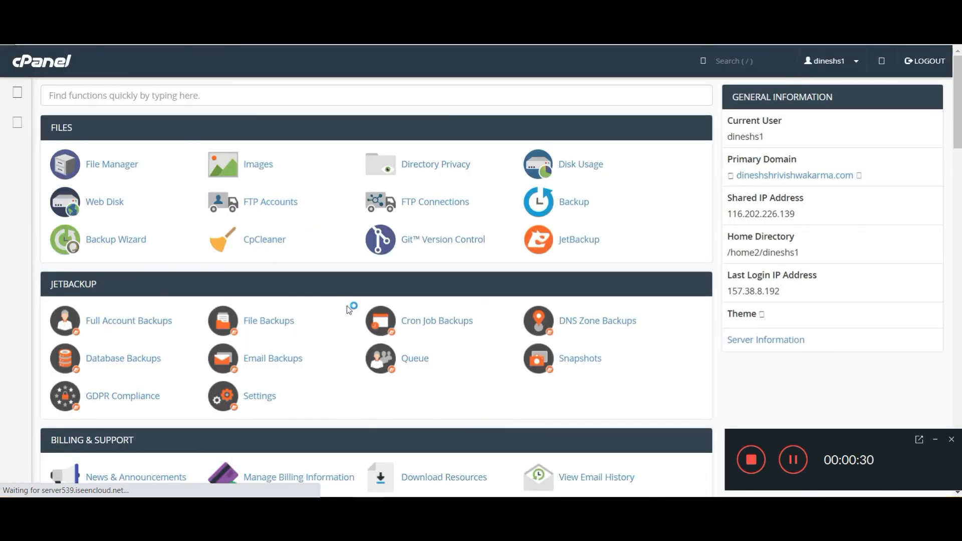
{"action": "scroll", "coordinate": [371, 316], "scroll_direction": "down", "scroll_amount": 3}
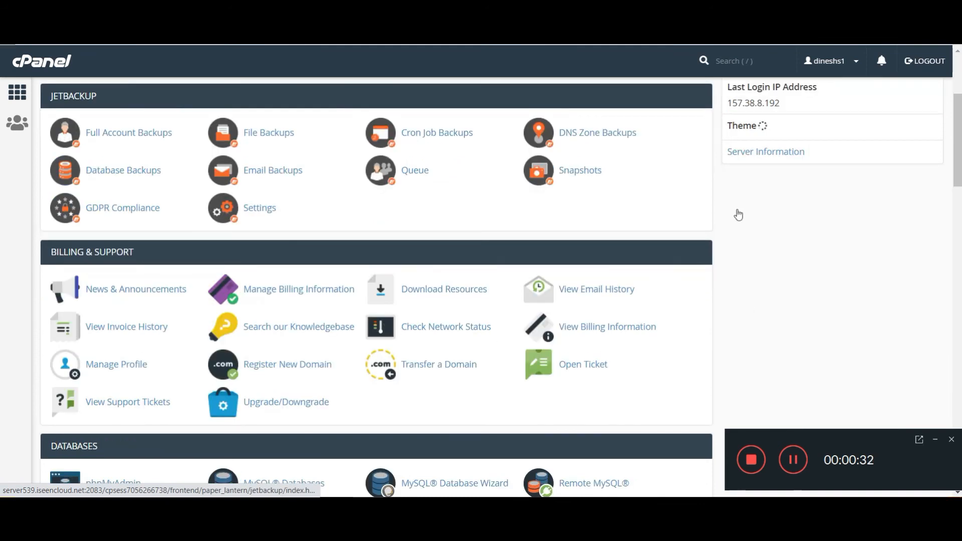
{"action": "scroll", "coordinate": [451, 301], "scroll_direction": "down", "scroll_amount": 2}
{"action": "scroll", "coordinate": [165, 321], "scroll_direction": "down", "scroll_amount": 3}
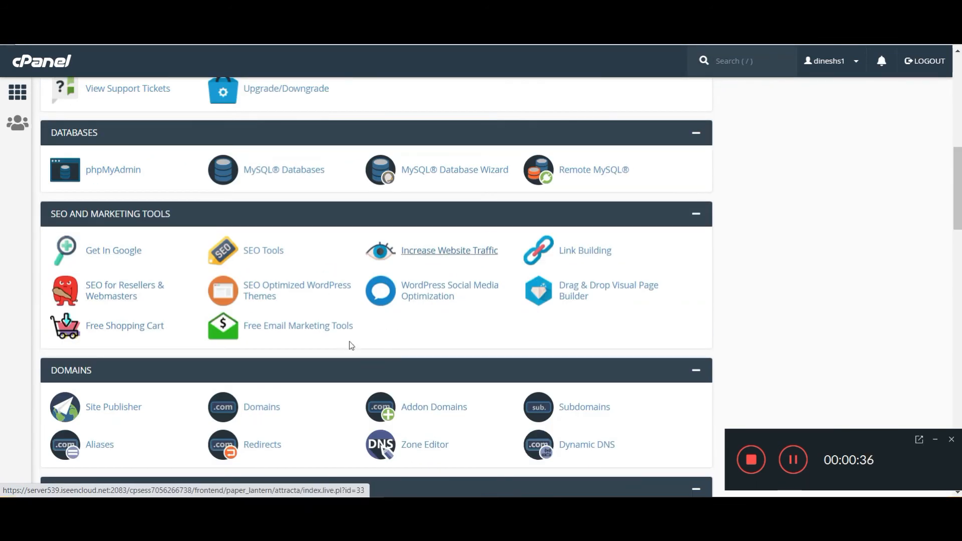
{"action": "scroll", "coordinate": [349, 342], "scroll_direction": "down", "scroll_amount": 2}
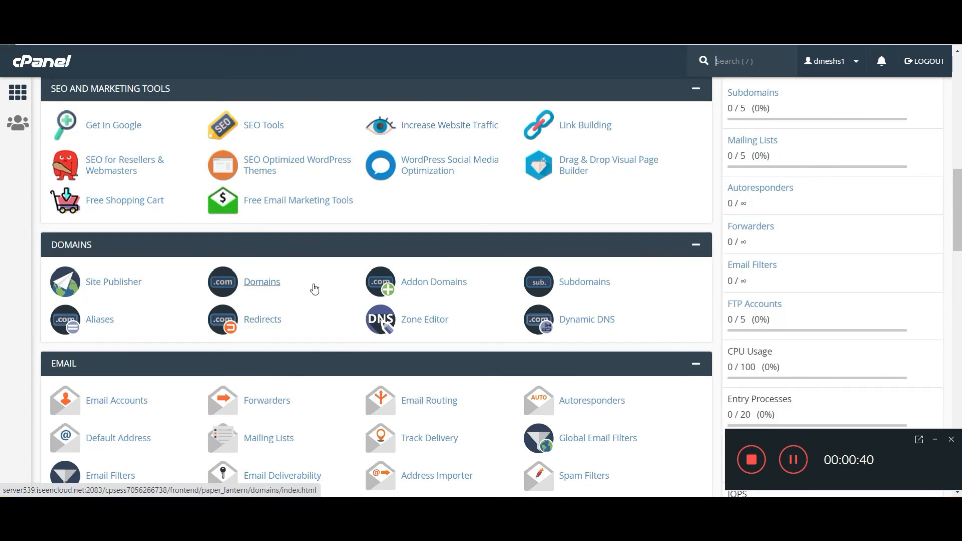
{"action": "left_click", "coordinate": [584, 282]}
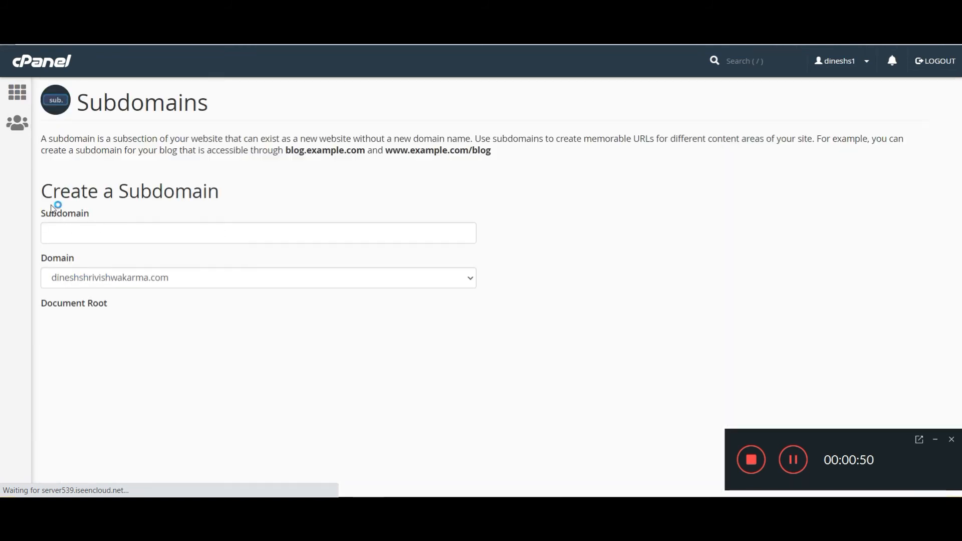
Create subdomain 'subdomaindemo' with the auto-filled document root /public_html/subdomaindemo
{"action": "left_click", "coordinate": [170, 240]}
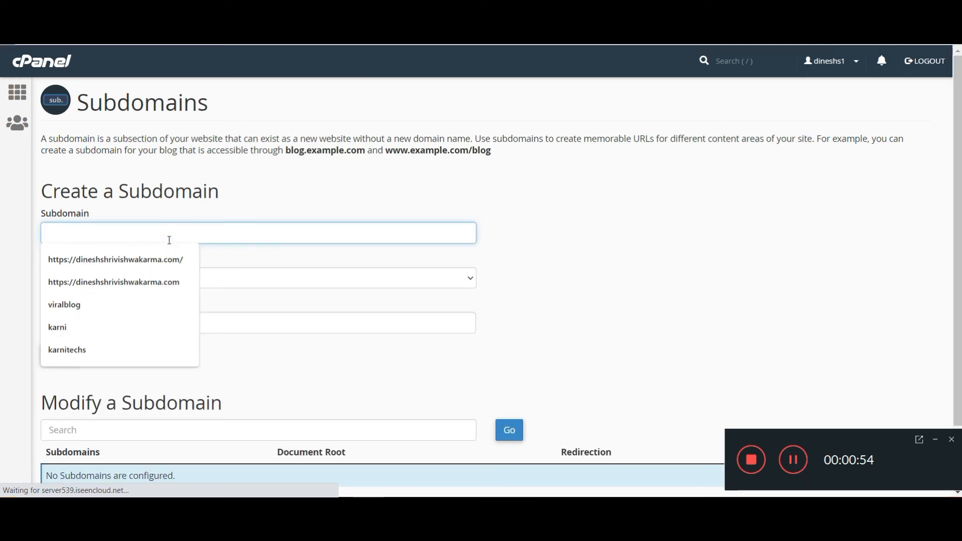
{"action": "left_click", "coordinate": [603, 252]}
{"action": "left_click", "coordinate": [387, 236]}
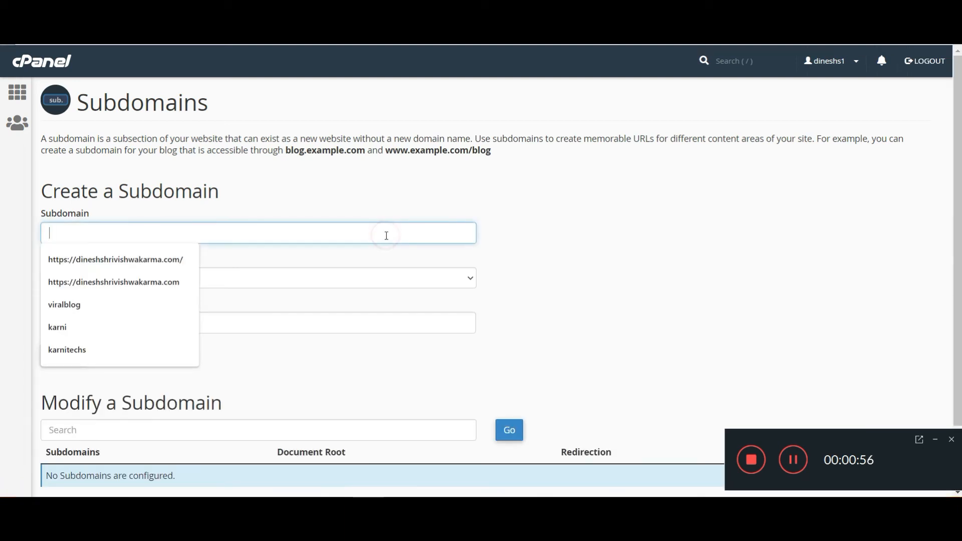
{"action": "left_click", "coordinate": [624, 266]}
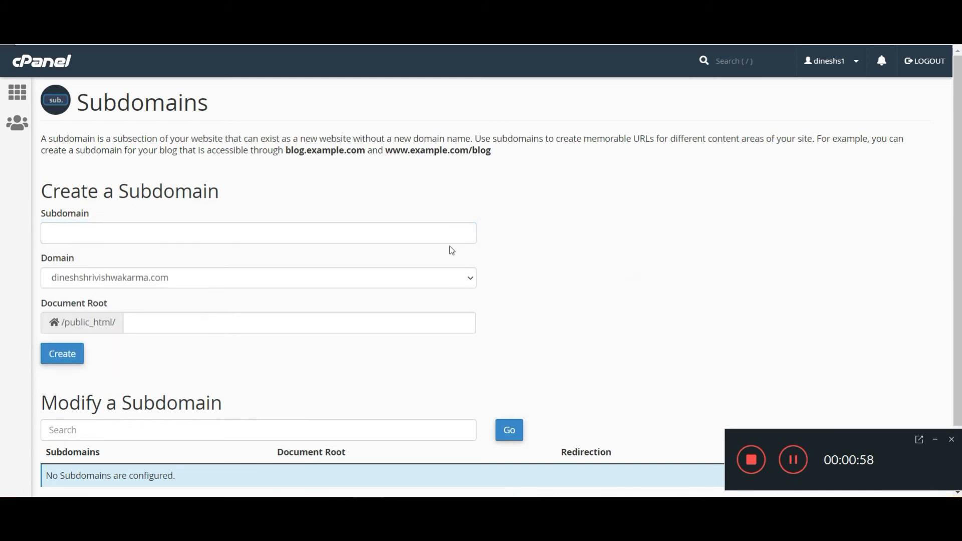
{"action": "left_click", "coordinate": [390, 236]}
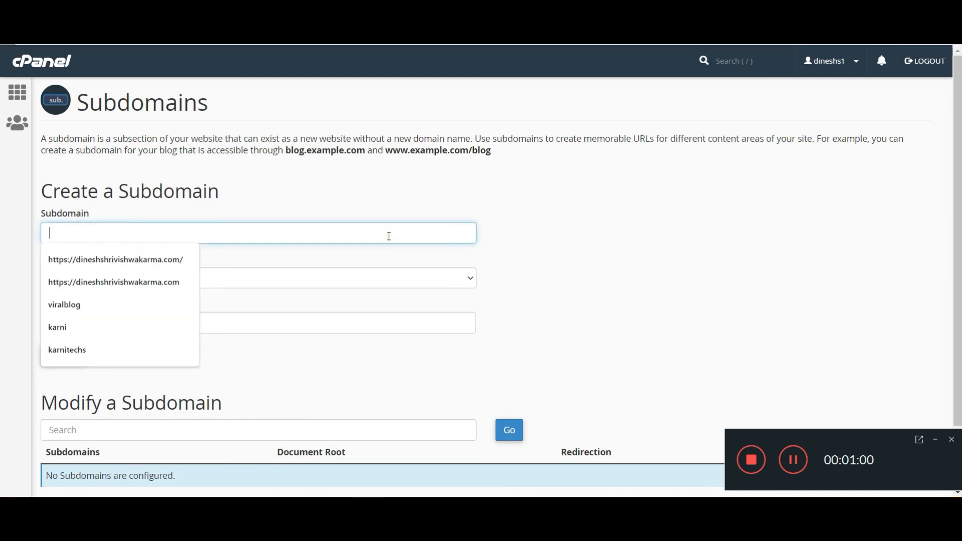
{"action": "type", "text": "su"}
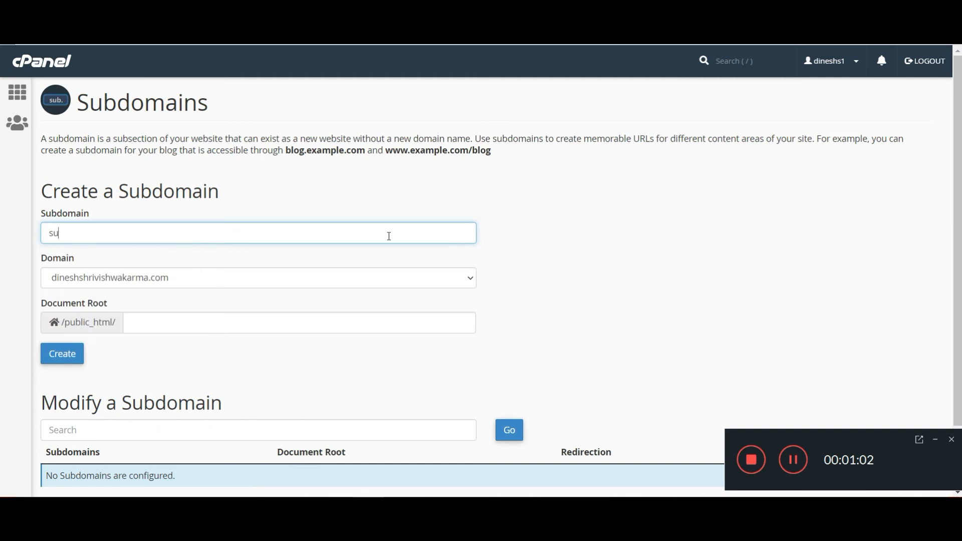
{"action": "type", "text": "bdomaindemo"}
{"action": "left_click", "coordinate": [678, 271]}
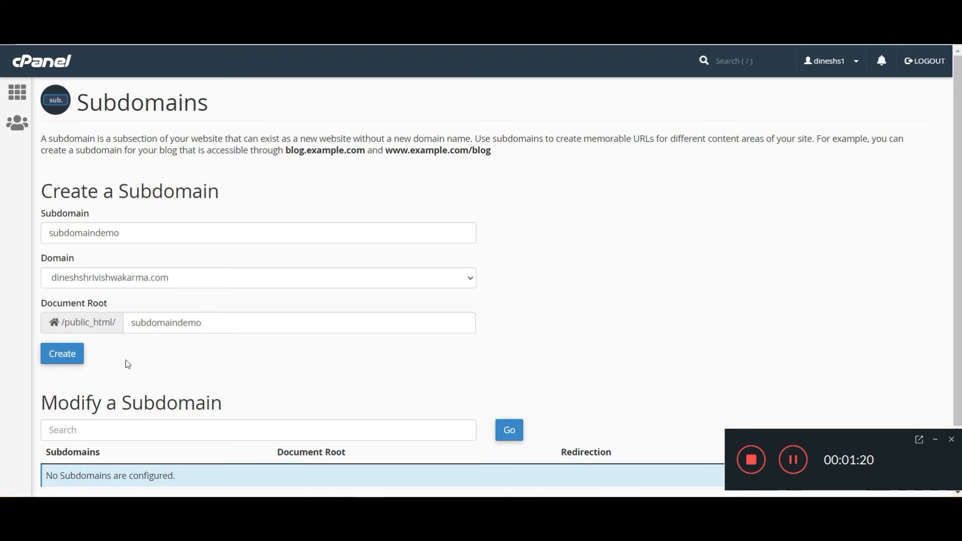
{"action": "scroll", "coordinate": [113, 363], "scroll_direction": "down", "scroll_amount": 3}
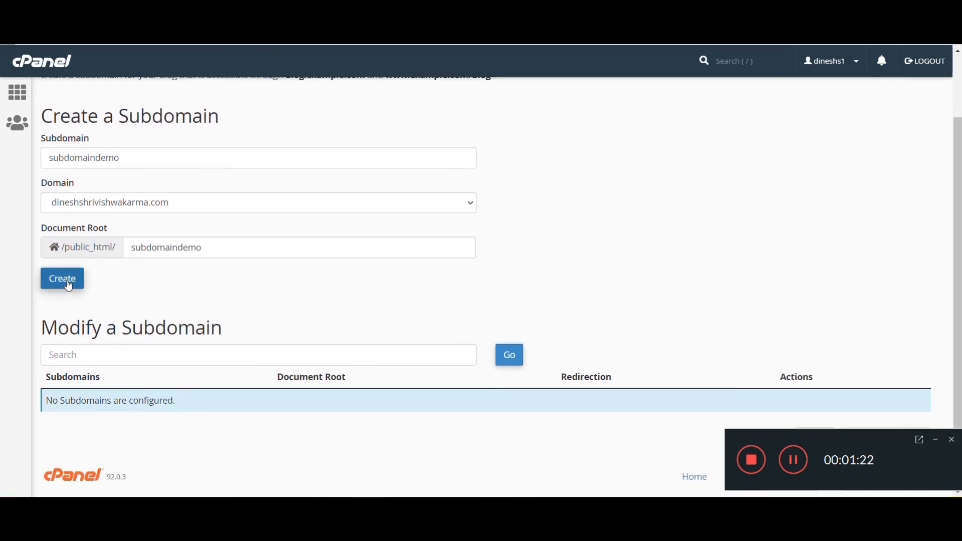
{"action": "left_click", "coordinate": [62, 278]}
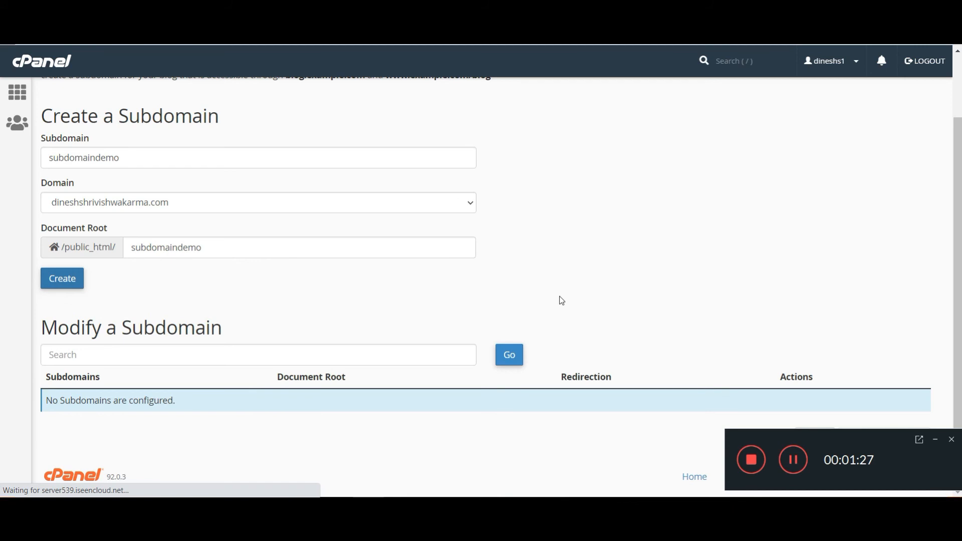
Open the new subdomaindemo address from the success message, then go back and open its document root
{"action": "left_click", "coordinate": [936, 441]}
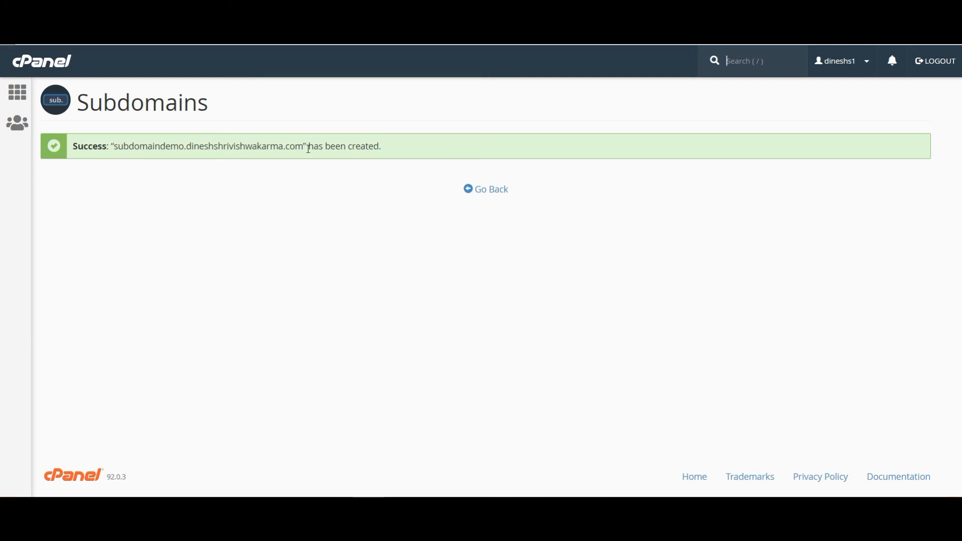
{"action": "left_click_drag", "start_coordinate": [304, 146], "coordinate": [116, 148]}
{"action": "right_click", "coordinate": [134, 154]}
{"action": "left_click", "coordinate": [190, 181]}
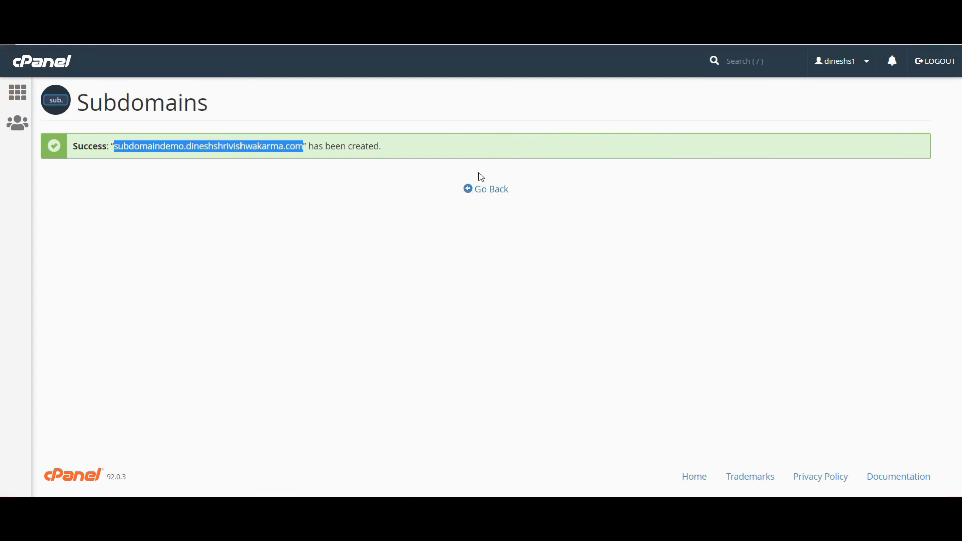
{"action": "left_click", "coordinate": [484, 195]}
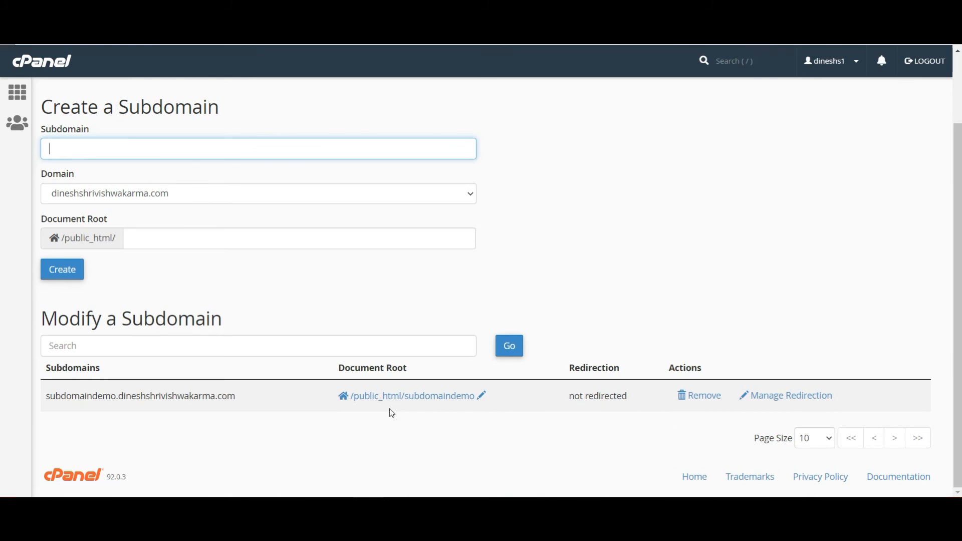
{"action": "left_click", "coordinate": [418, 396]}
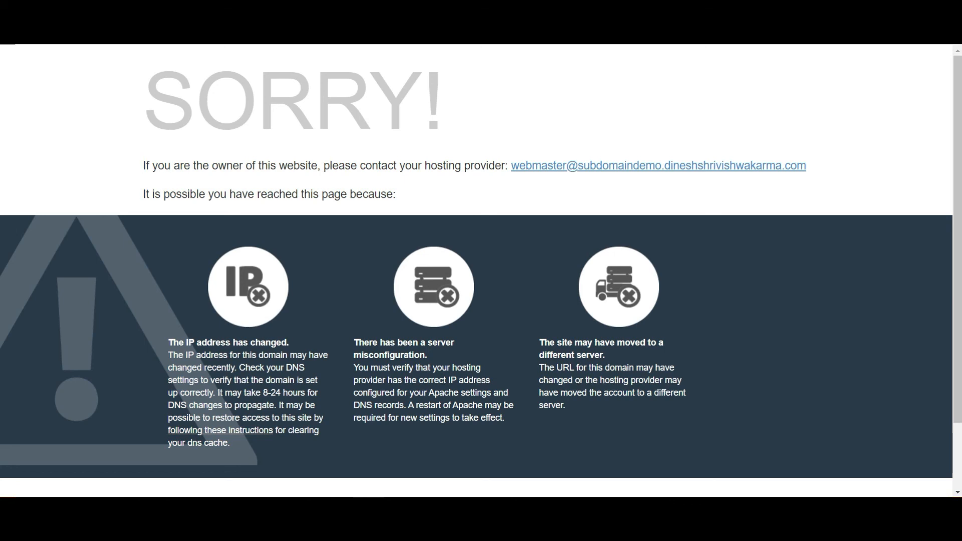
Reload the bare subdomain address and view public_html/subdomaindemo, containing only cgi-bin, in File Manager
{"action": "key", "text": "BackSpace"}
{"action": "key", "text": "Return"}
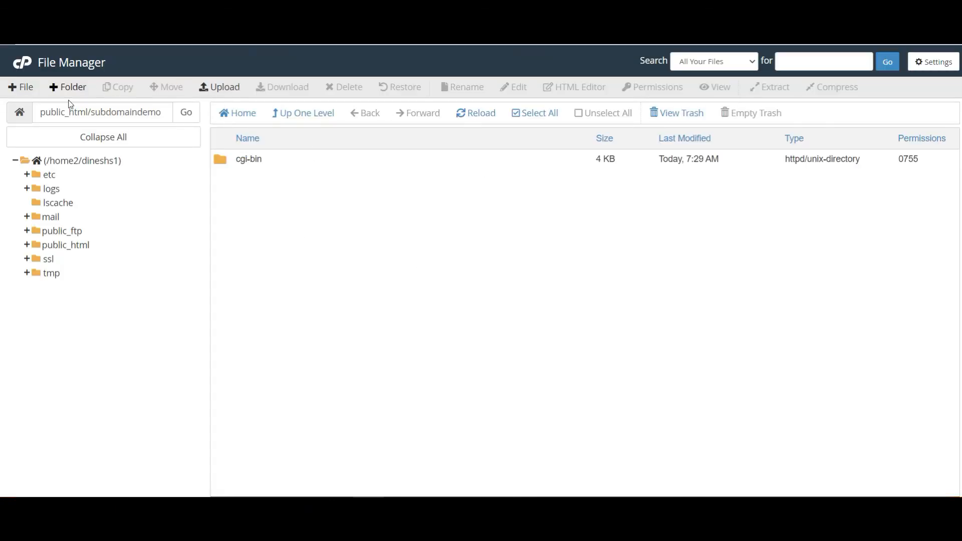
Create a new empty file named index.php in public_html/subdomaindemo
{"action": "left_click", "coordinate": [24, 89]}
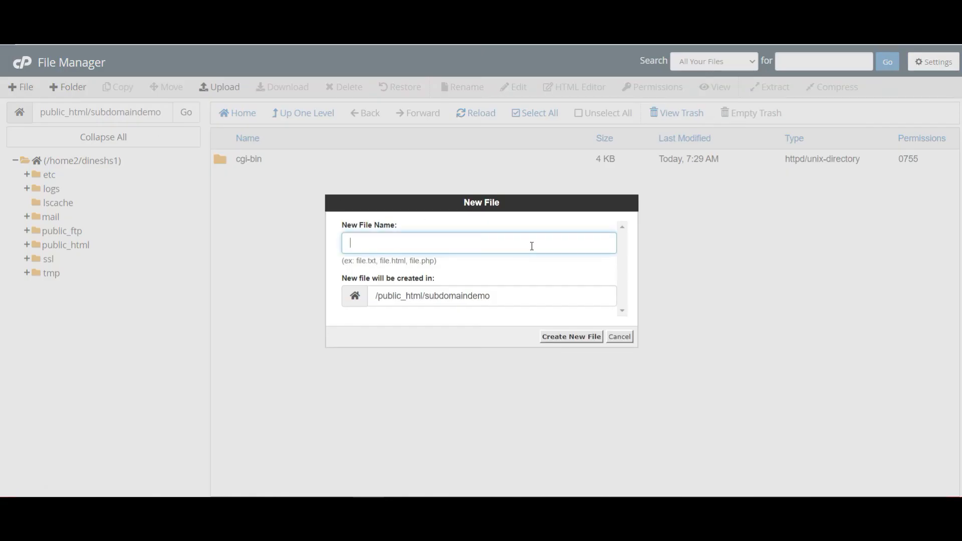
{"action": "type", "text": "indexi"}
{"action": "key", "text": "BackSpace"}
{"action": "type", "text": ".php"}
{"action": "key", "text": "ctrl+a"}
{"action": "left_click", "coordinate": [584, 336]}
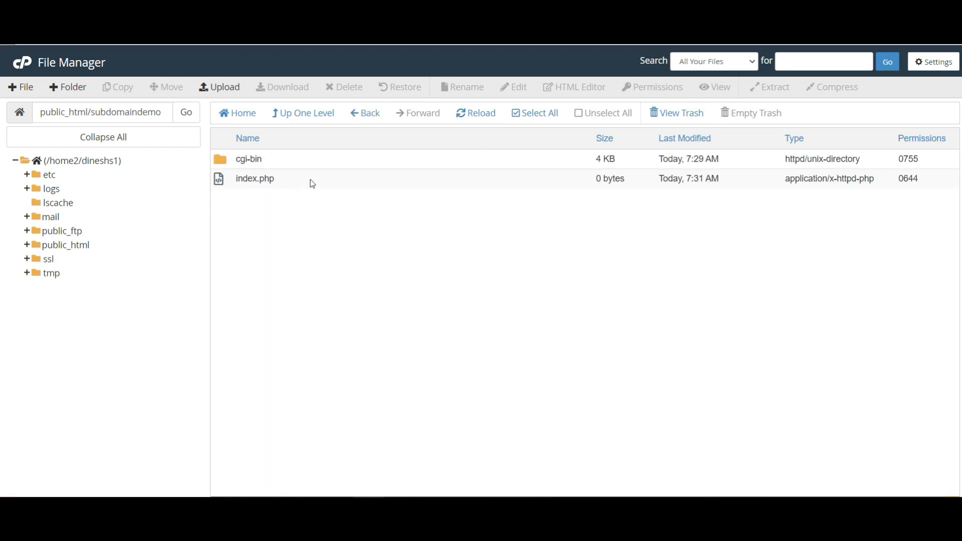
Open index.php in the code editor, confirming the encoding dialog
{"action": "left_click", "coordinate": [311, 178]}
{"action": "right_click", "coordinate": [351, 179]}
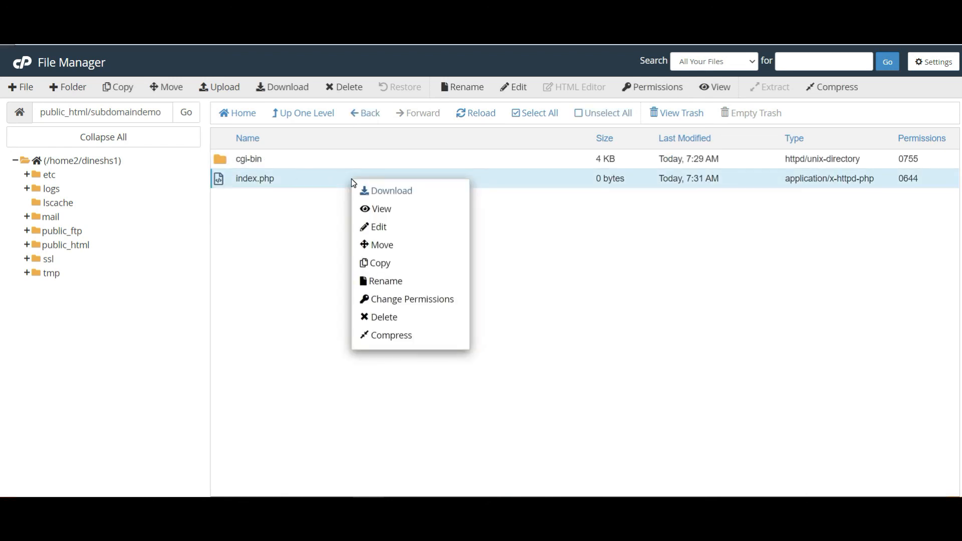
{"action": "left_click", "coordinate": [400, 230]}
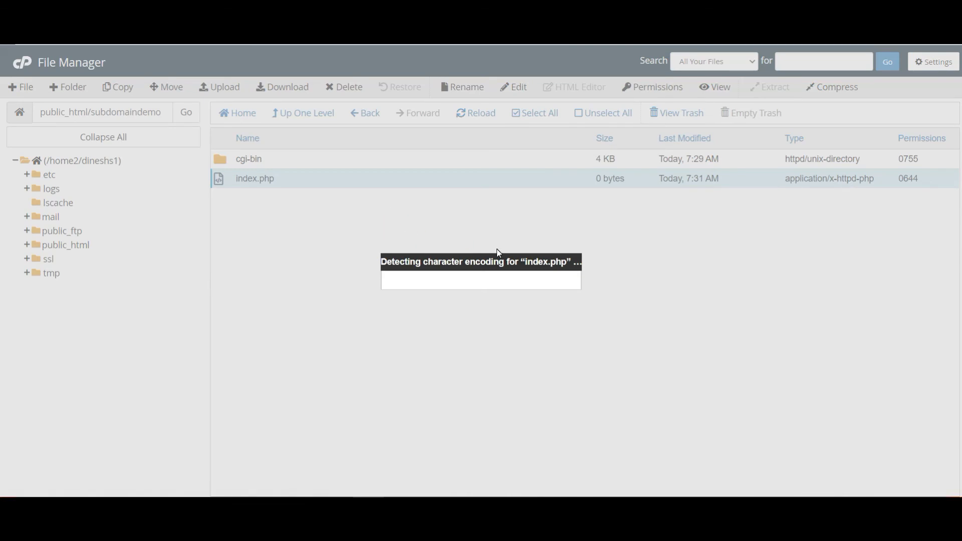
{"action": "left_click", "coordinate": [593, 367]}
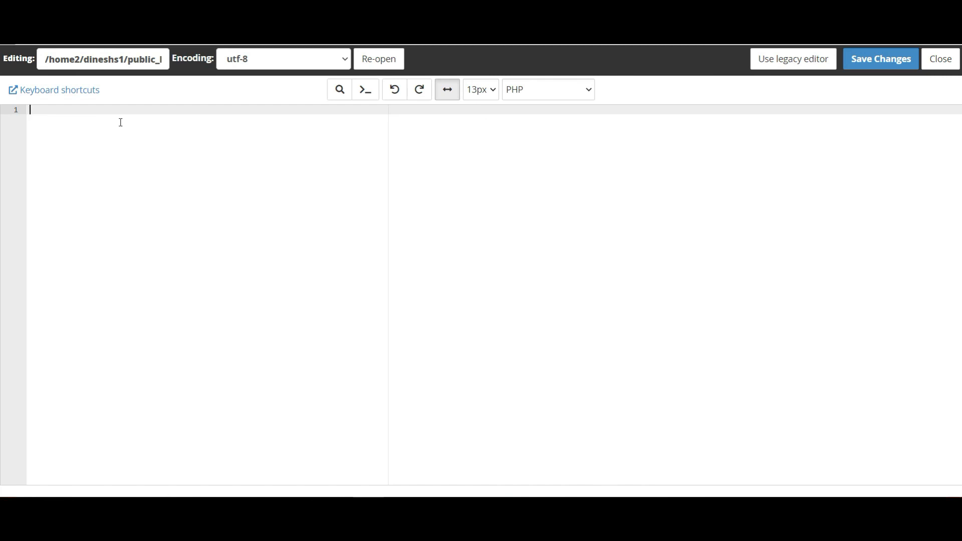
Type <?php echo "This is demo of how to create sub domain in Cpanel"; ?> and save index.php
{"action": "type", "text": "<?php"}
{"action": "key", "text": "Return"}
{"action": "type", "text": "echo "}
{"action": "type", "text": "\""}
{"action": "type", "text": "This is de"}
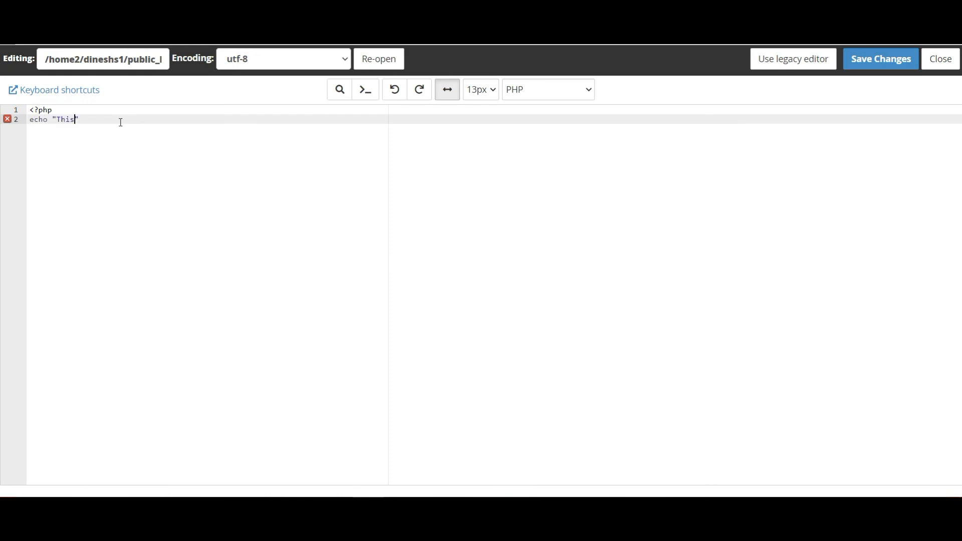
{"action": "type", "text": "mo "}
{"action": "type", "text": "do"}
{"action": "key", "text": "BackSpace"}
{"action": "key", "text": "BackSpace"}
{"action": "type", "text": "of how to create sub domain in Cp"}
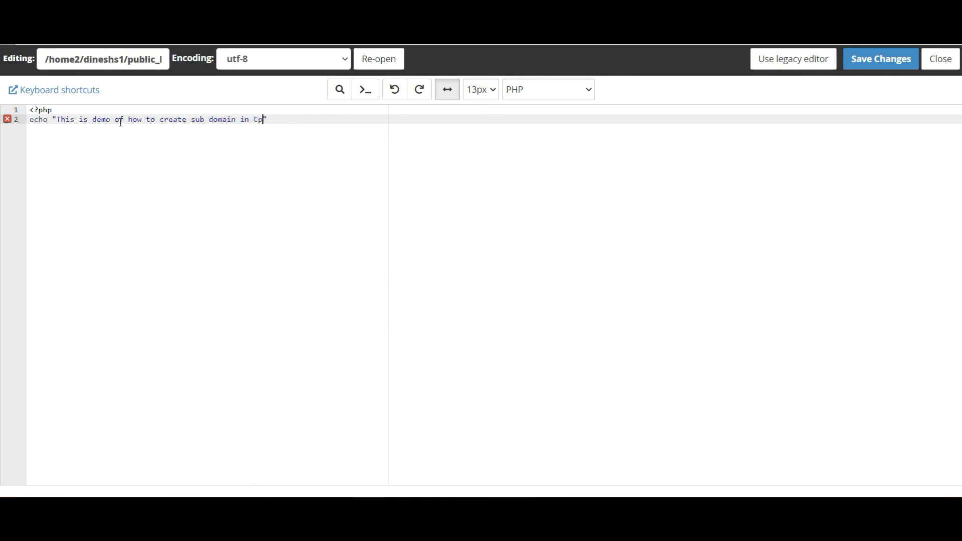
{"action": "type", "text": "anel\";"}
{"action": "key", "text": "Return"}
{"action": "type", "text": "?>"}
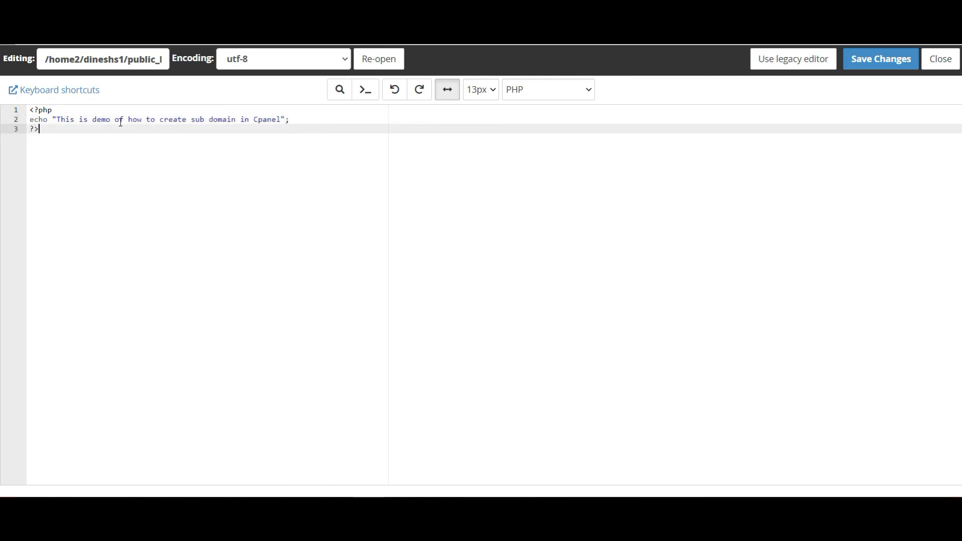
{"action": "left_click", "coordinate": [887, 61]}
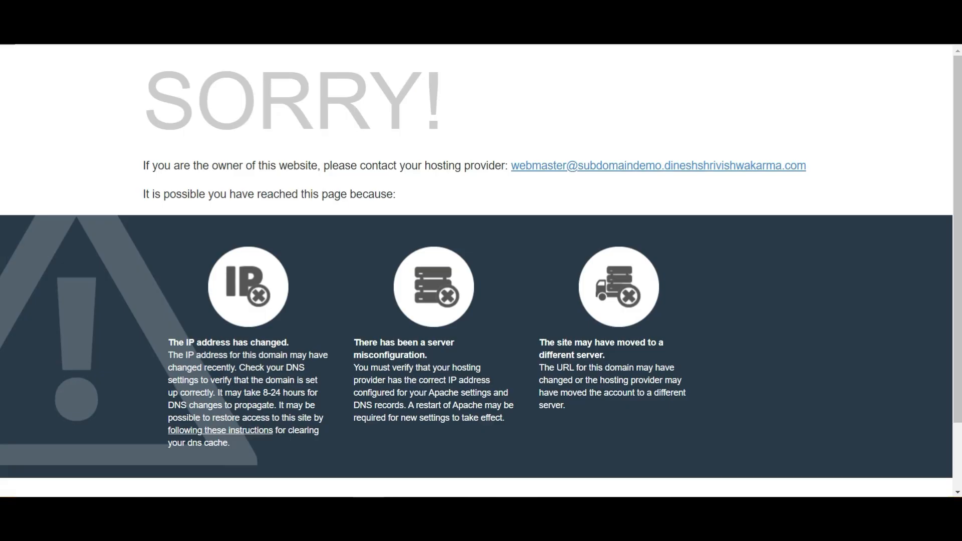
Load index.php on the subdomain and highlight the displayed 'This is demo of how to create sub domain in Cpanel' message
{"action": "type", "text": "index.php"}
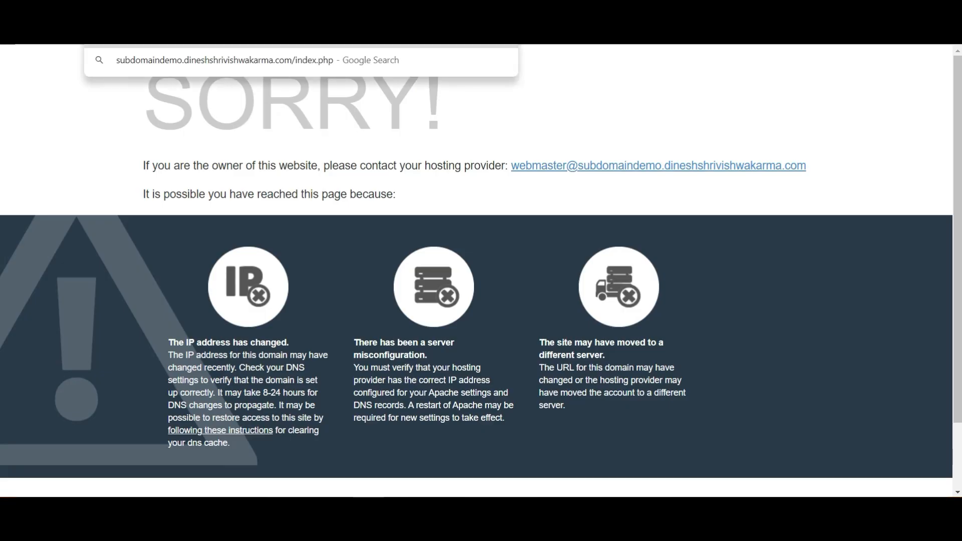
{"action": "key", "text": "Return"}
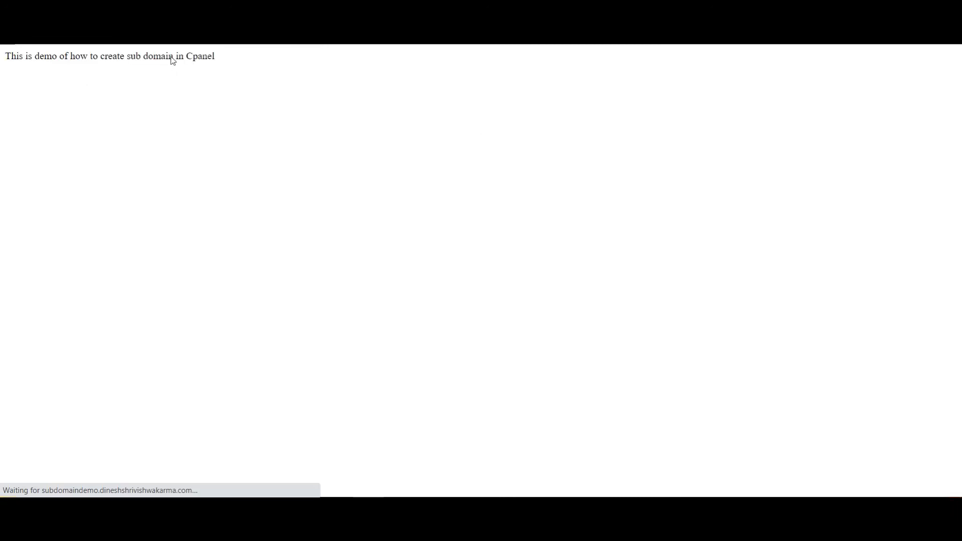
{"action": "left_click_drag", "start_coordinate": [232, 56], "coordinate": [4, 55]}
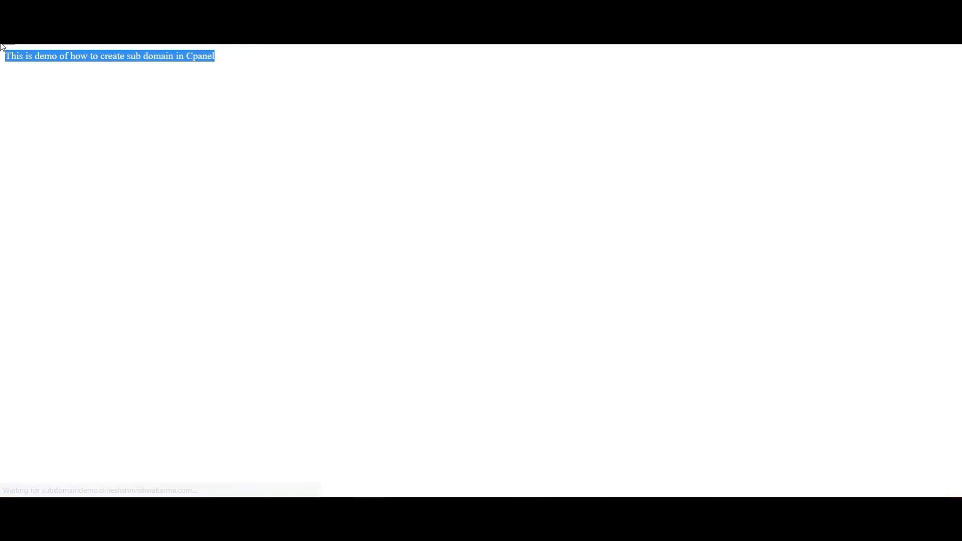